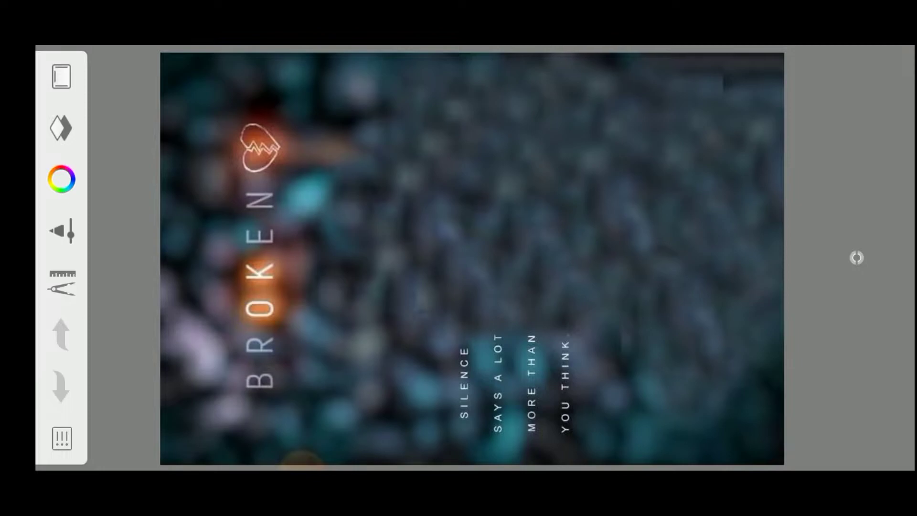
# Import the portrait photo from the gallery and scale it to about 97% over the BROKEN poster.
pyautogui.click(42, 277)
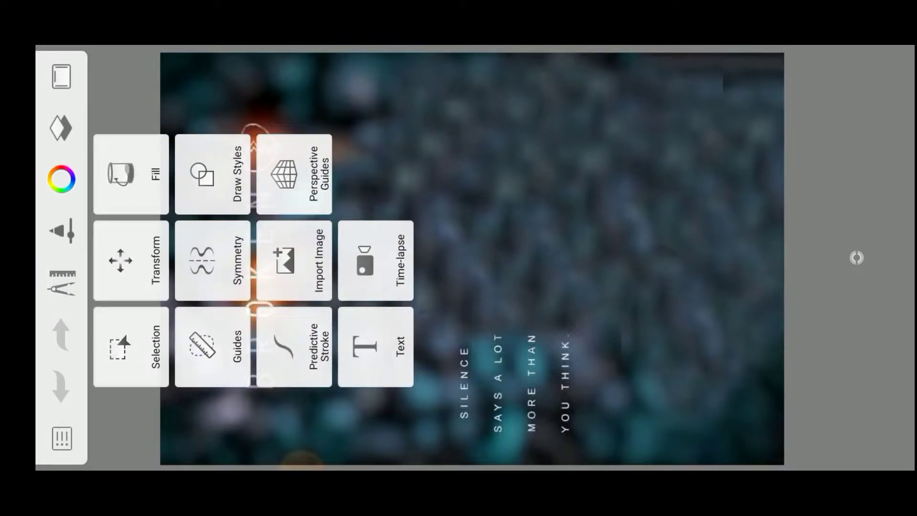
pyautogui.click(294, 260)
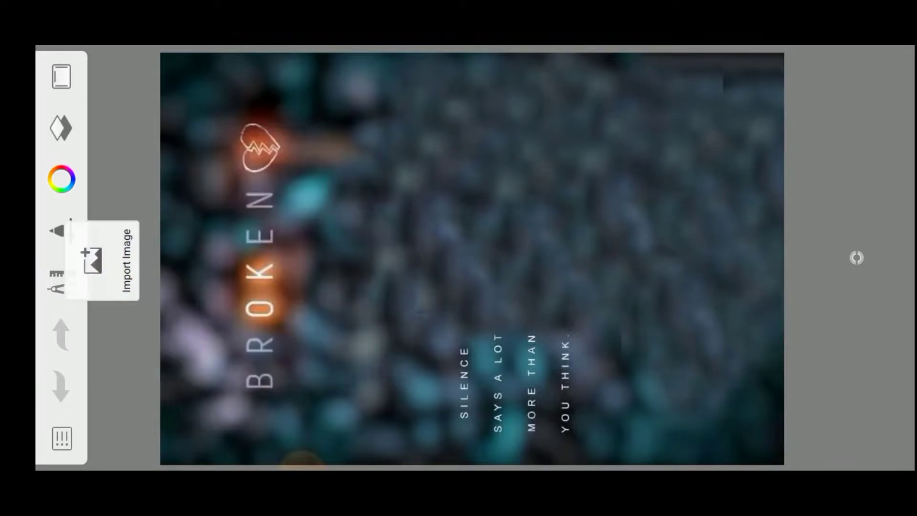
pyautogui.click(70, 405)
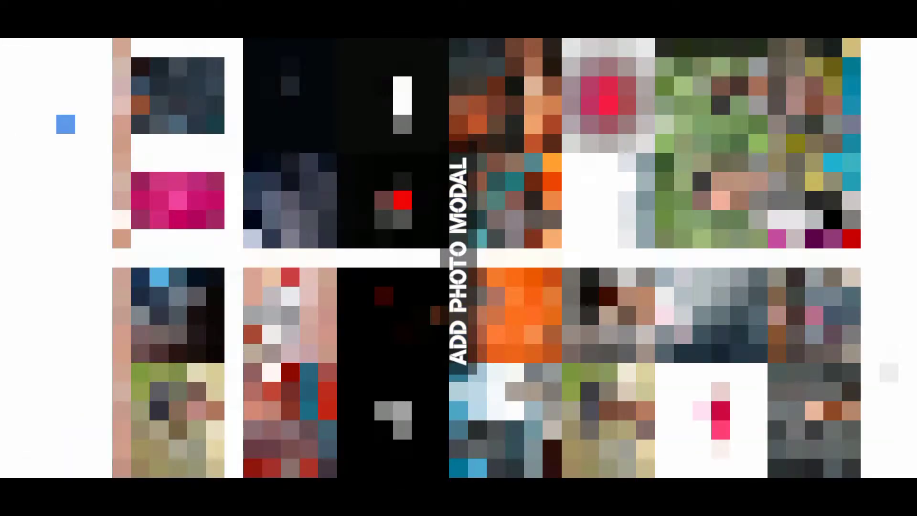
pyautogui.click(120, 223)
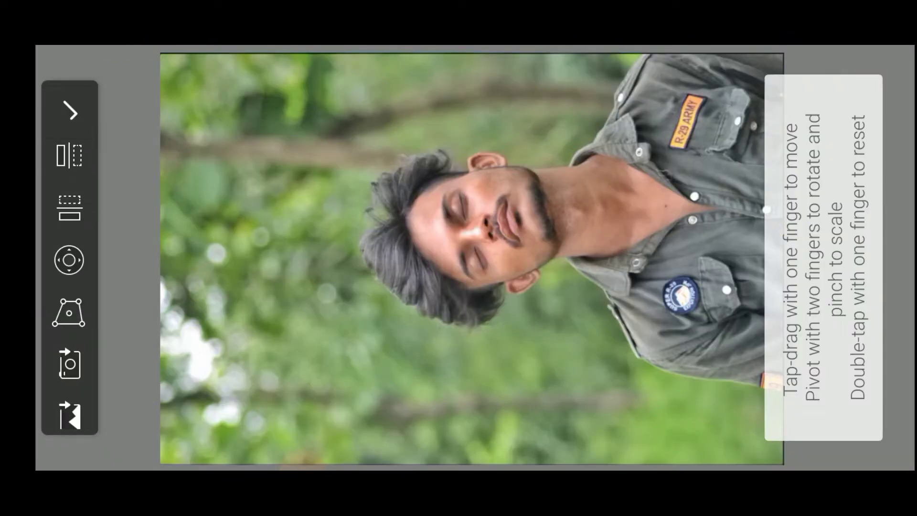
pyautogui.moveTo(637, 170); pyautogui.dragTo(613, 126)
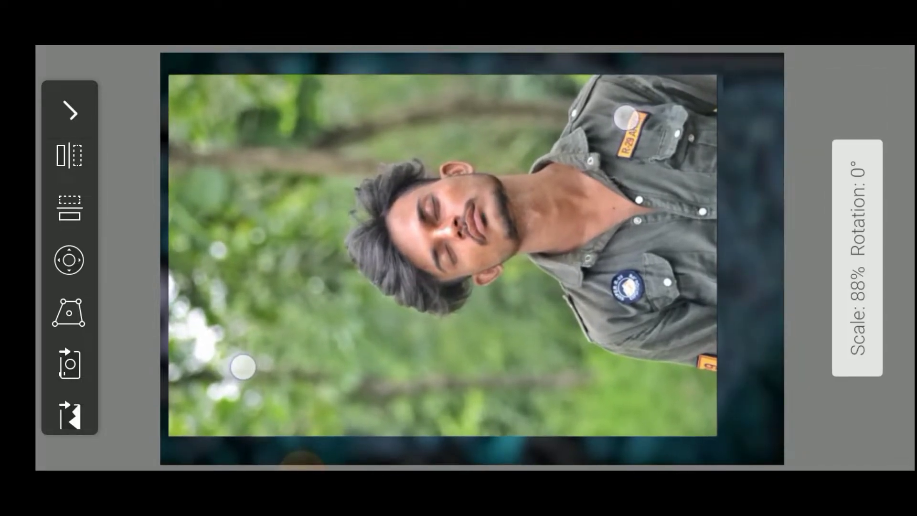
pyautogui.moveTo(613, 125)
pyautogui.mouseDown()
pyautogui.moveTo(651, 134)
pyautogui.moveTo(591, 130)
pyautogui.moveTo(603, 134)
pyautogui.moveTo(592, 141)
pyautogui.moveTo(577, 134)
pyautogui.moveTo(584, 125)
pyautogui.mouseUp()
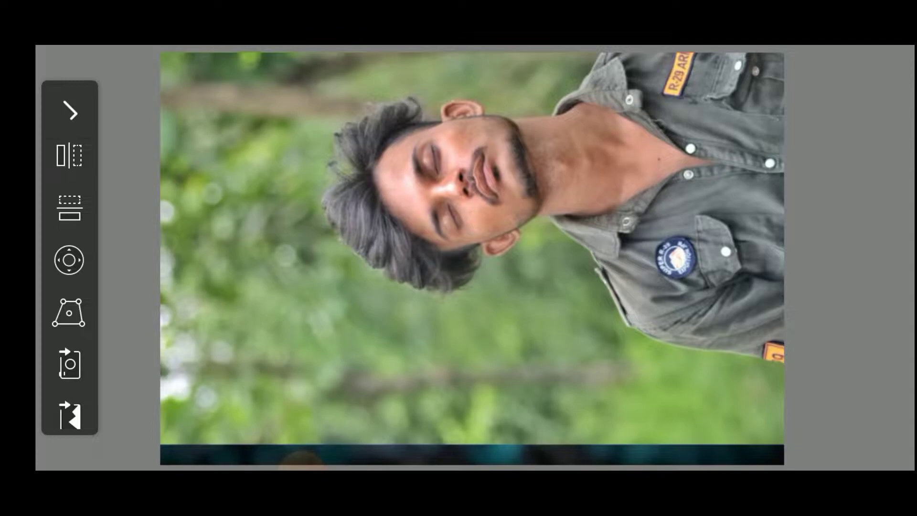
# Confirm the portrait placement and select Hard Eraser from the Legacy brush set.
pyautogui.click(857, 258)
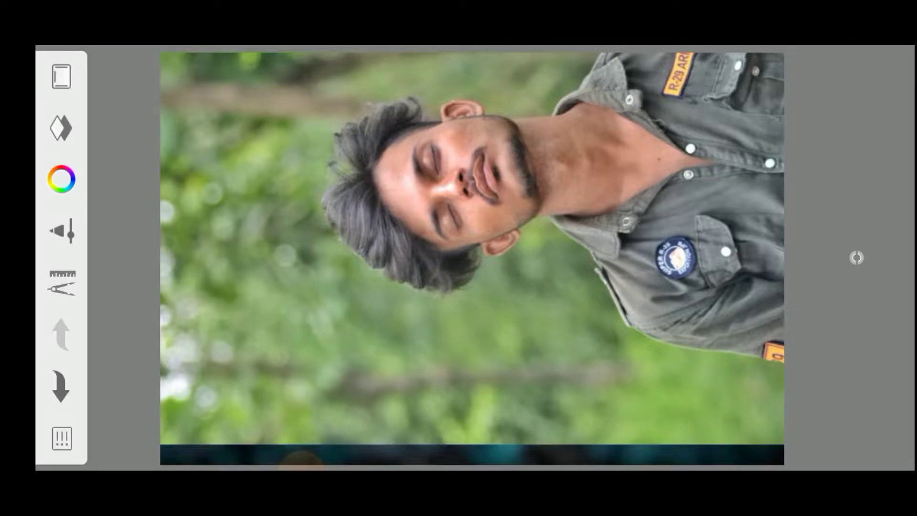
pyautogui.moveTo(591, 135)
pyautogui.mouseDown()
pyautogui.moveTo(560, 148)
pyautogui.moveTo(563, 127)
pyautogui.mouseUp()
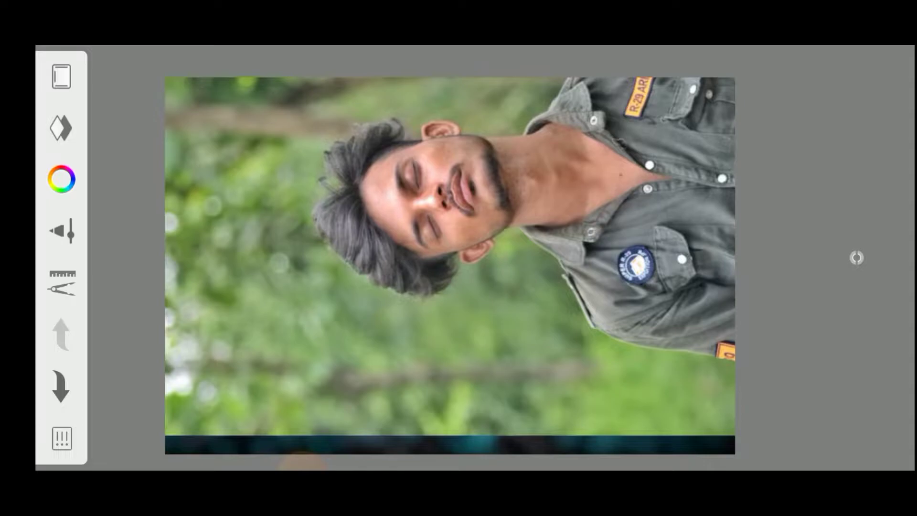
pyautogui.click(61, 231)
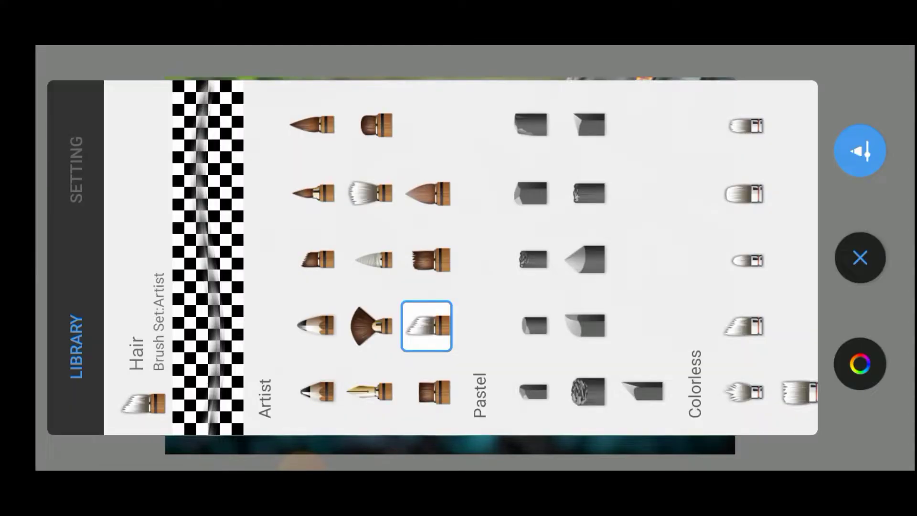
pyautogui.moveTo(470, 190); pyautogui.dragTo(583, 199)
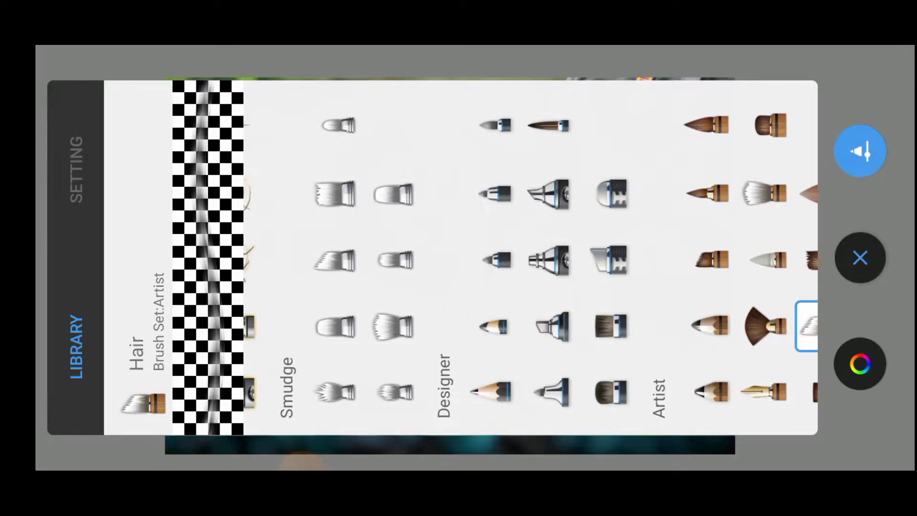
pyautogui.moveTo(456, 169); pyautogui.dragTo(601, 182)
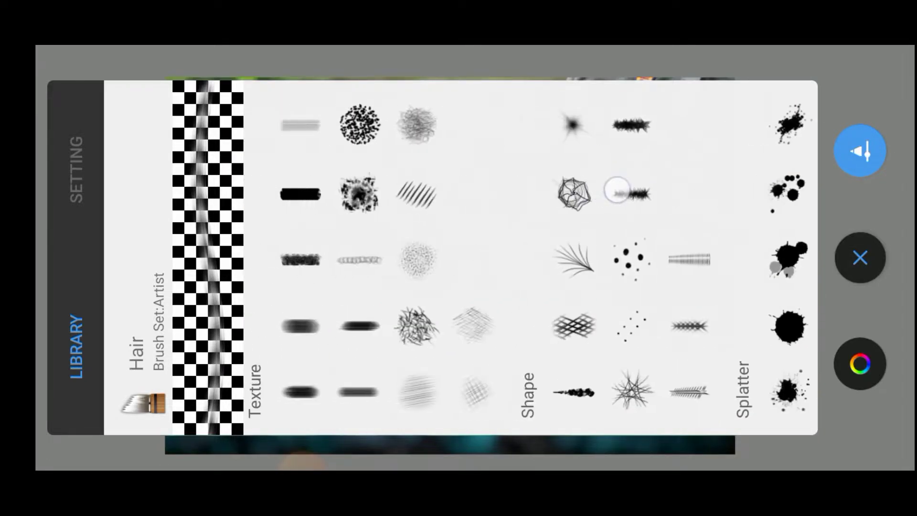
pyautogui.moveTo(382, 186); pyautogui.dragTo(548, 185)
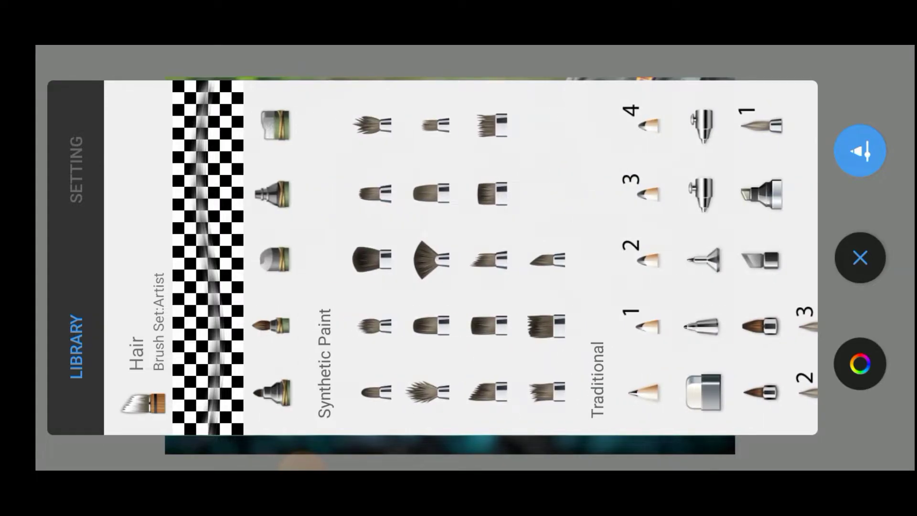
pyautogui.moveTo(556, 207); pyautogui.dragTo(731, 207)
pyautogui.moveTo(554, 182); pyautogui.dragTo(718, 181)
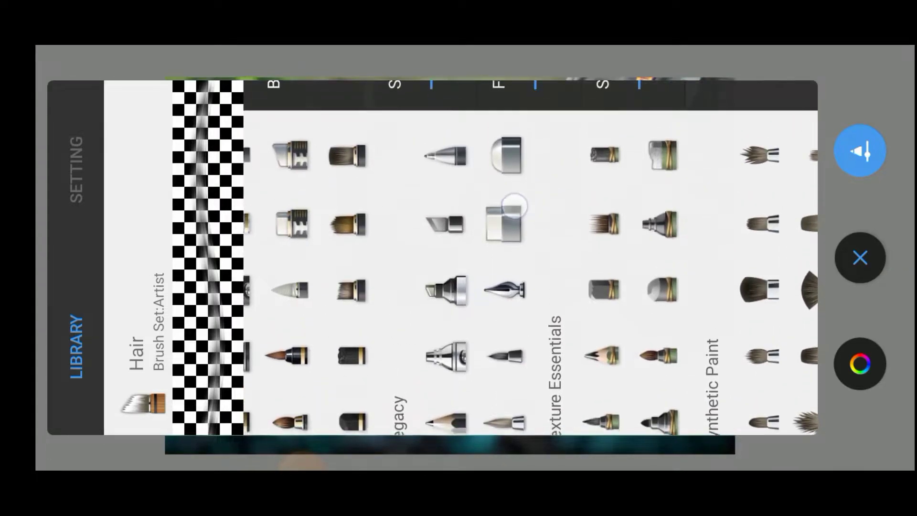
pyautogui.click(502, 194)
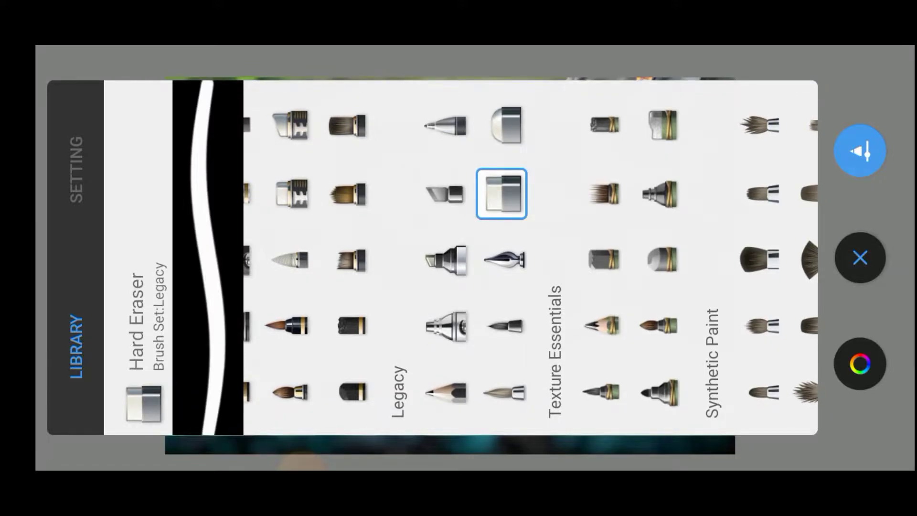
pyautogui.click(860, 258)
# Erase the green outdoor background around the man's edges with the Hard Eraser.
pyautogui.moveTo(612, 186)
pyautogui.mouseDown()
pyautogui.moveTo(624, 195)
pyautogui.moveTo(587, 187)
pyautogui.mouseUp()
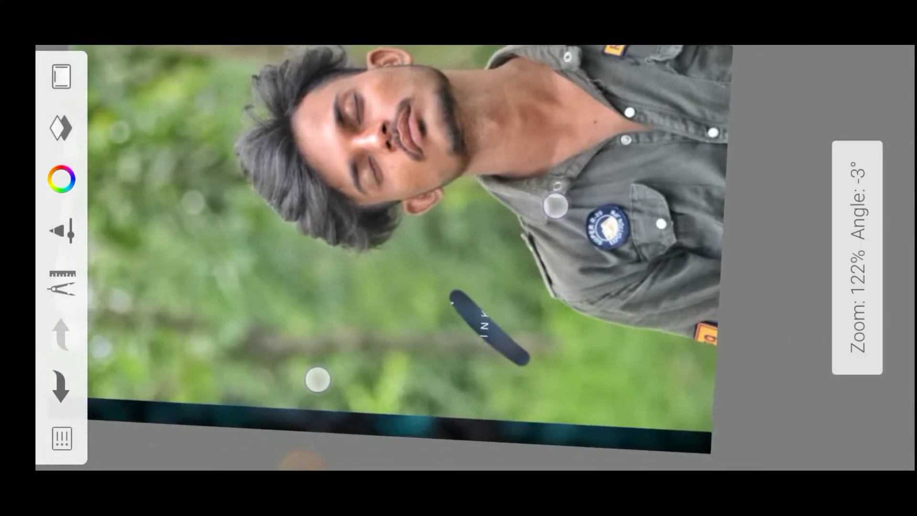
pyautogui.moveTo(317, 378)
pyautogui.mouseDown()
pyautogui.moveTo(348, 361)
pyautogui.moveTo(424, 366)
pyautogui.mouseUp()
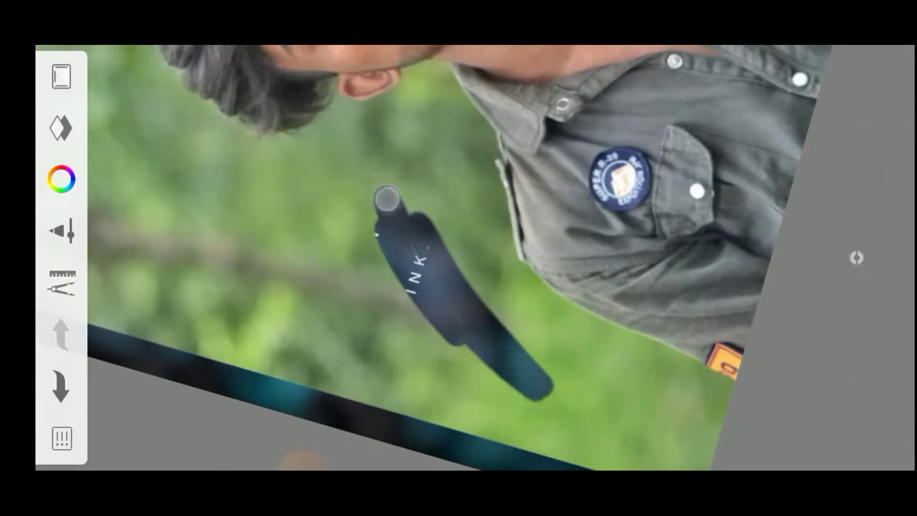
pyautogui.moveTo(387, 200)
pyautogui.mouseDown()
pyautogui.moveTo(593, 213)
pyautogui.moveTo(635, 168)
pyautogui.moveTo(459, 155)
pyautogui.moveTo(696, 296)
pyautogui.moveTo(297, 122)
pyautogui.moveTo(328, 352)
pyautogui.moveTo(700, 417)
pyautogui.moveTo(368, 286)
pyautogui.moveTo(410, 400)
pyautogui.moveTo(81, 127)
pyautogui.moveTo(346, 273)
pyautogui.moveTo(342, 159)
pyautogui.moveTo(388, 351)
pyautogui.moveTo(374, 123)
pyautogui.moveTo(388, 267)
pyautogui.moveTo(374, 231)
pyautogui.moveTo(468, 328)
pyautogui.moveTo(290, 352)
pyautogui.moveTo(524, 143)
pyautogui.moveTo(475, 260)
pyautogui.moveTo(783, 408)
pyautogui.moveTo(573, 392)
pyautogui.mouseUp()
pyautogui.moveTo(516, 167)
pyautogui.mouseDown()
pyautogui.moveTo(467, 96)
pyautogui.moveTo(488, 113)
pyautogui.moveTo(514, 113)
pyautogui.moveTo(507, 92)
pyautogui.mouseUp()
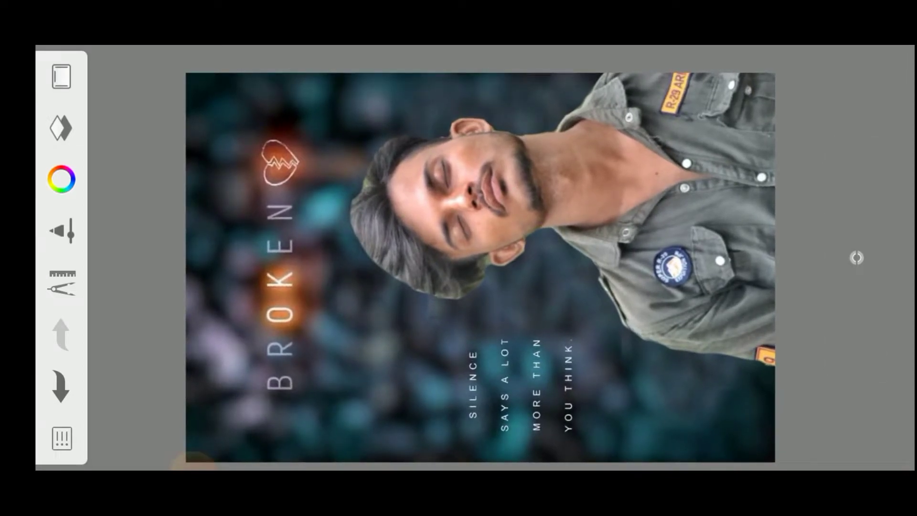
# Merge the portrait and BROKEN poster layers using Merge All from the top layer's menu.
pyautogui.click(62, 127)
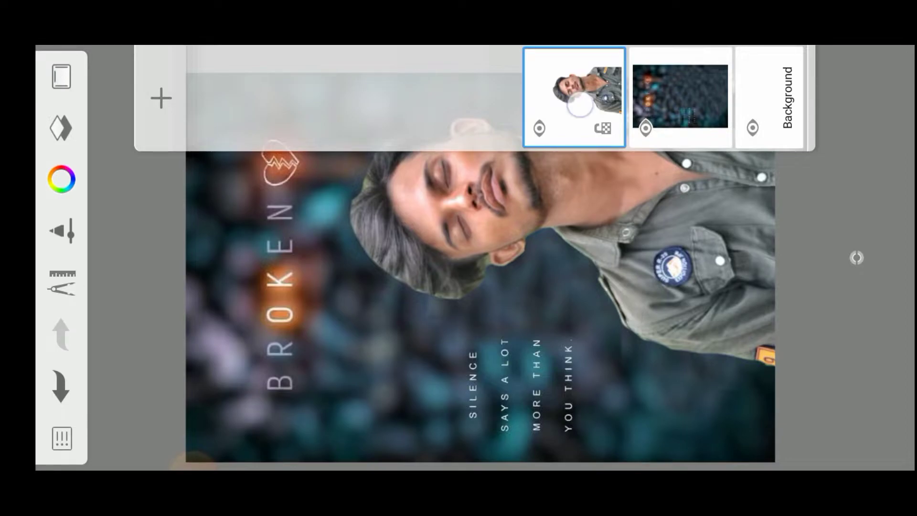
pyautogui.click(580, 105)
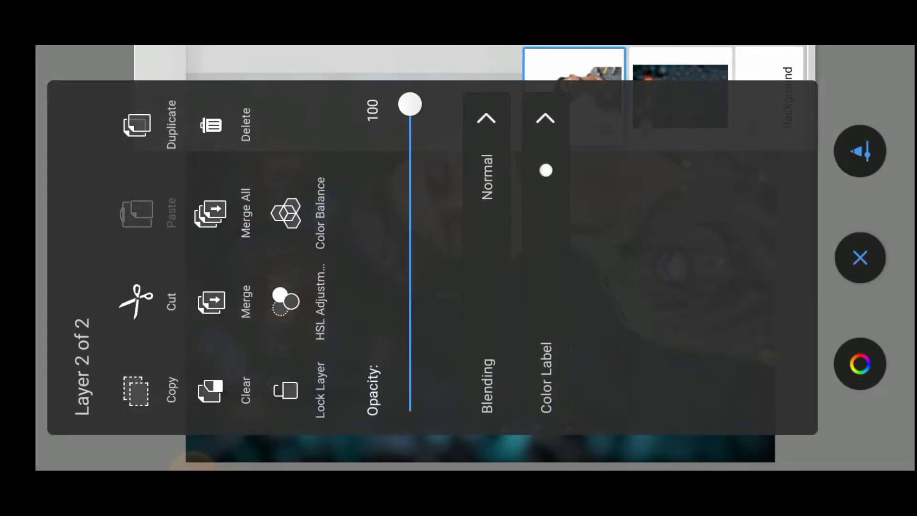
pyautogui.click(202, 185)
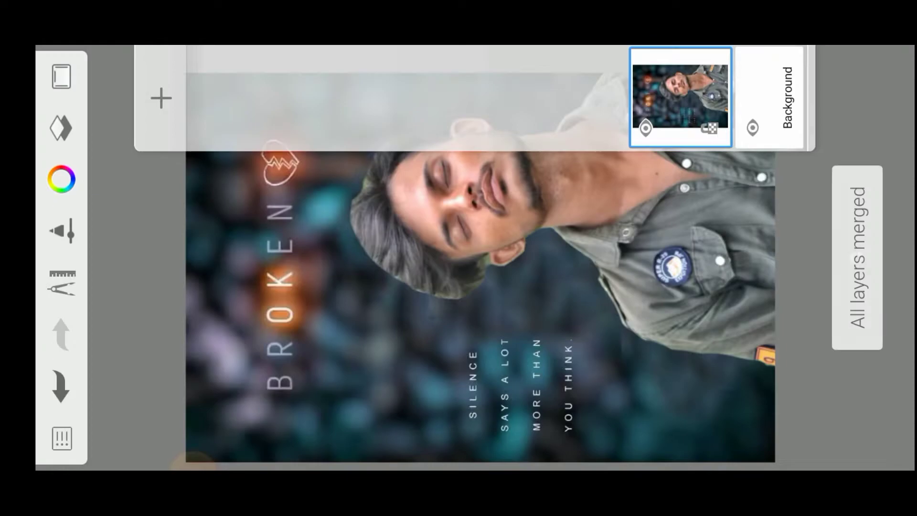
pyautogui.click(857, 257)
pyautogui.scroll(2, 472, 273)
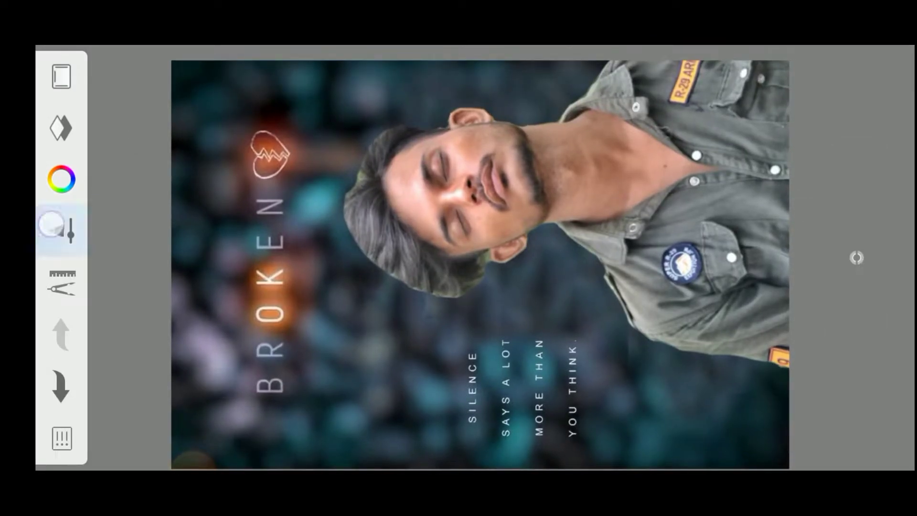
# Select the Artist set's Hair brush and raise its size from 15.3 to 19.4.
pyautogui.click(61, 227)
pyautogui.hscroll(10, 530, 258)
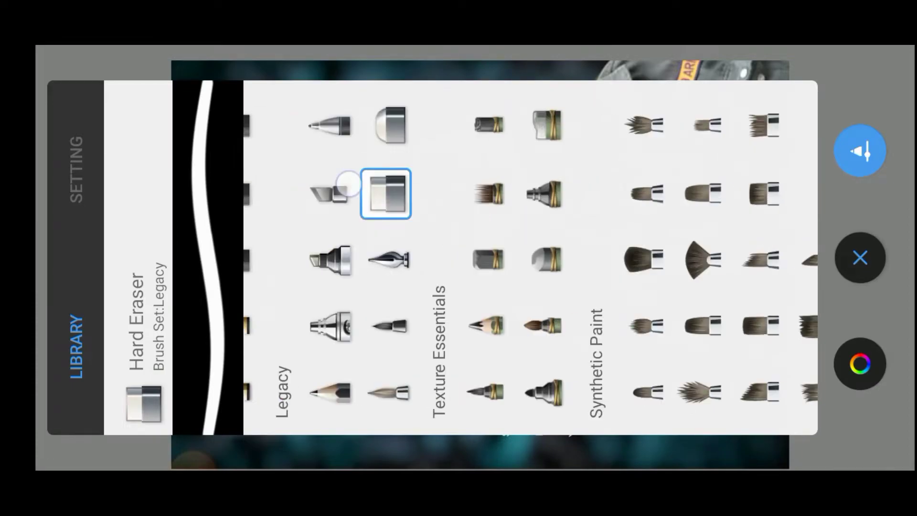
pyautogui.click(423, 306)
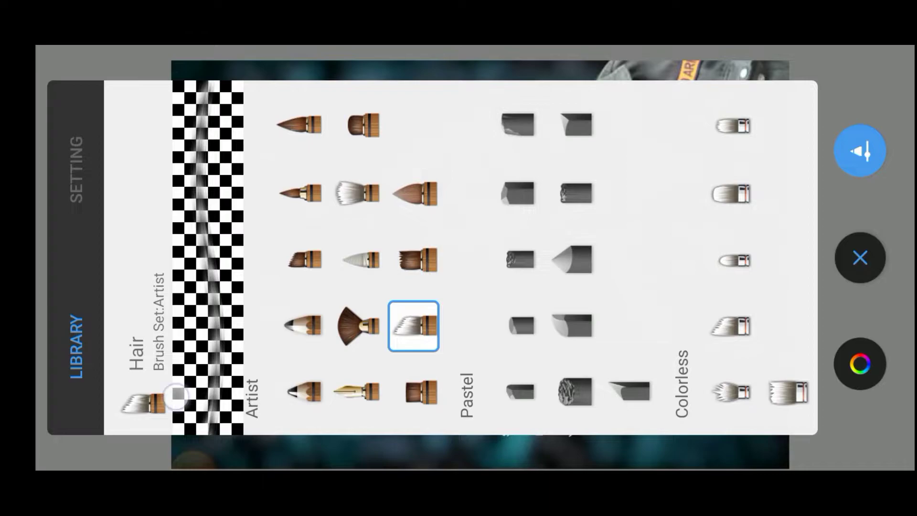
pyautogui.click(78, 135)
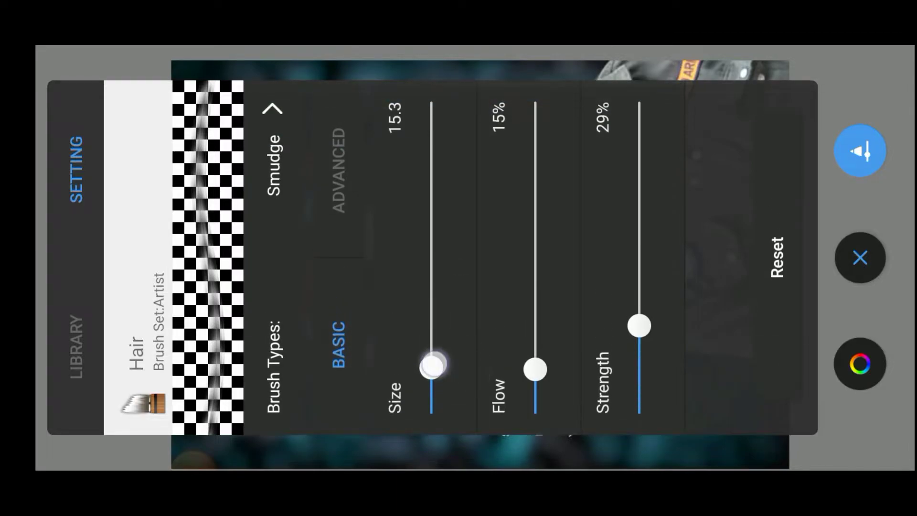
pyautogui.moveTo(432, 366)
pyautogui.mouseDown()
pyautogui.moveTo(462, 383)
pyautogui.moveTo(467, 352)
pyautogui.mouseUp()
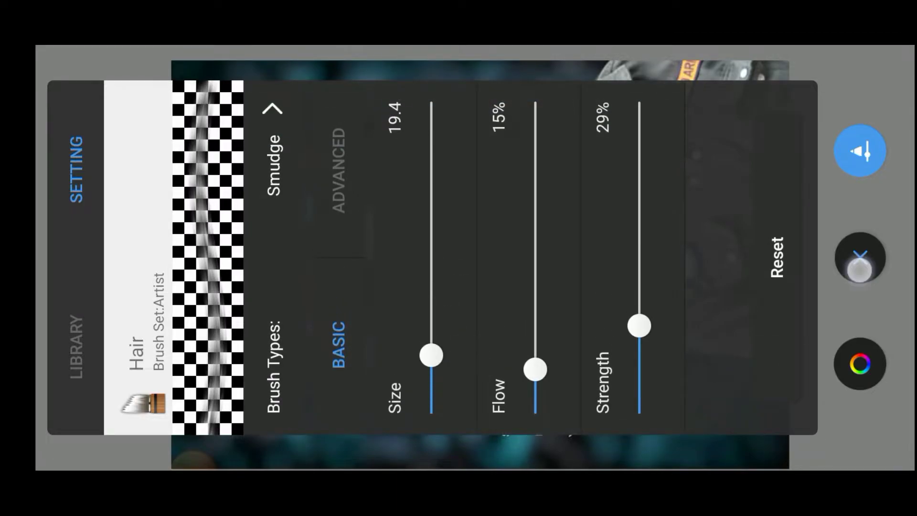
pyautogui.click(860, 270)
pyautogui.scroll(3, 378, 229)
pyautogui.scroll(3, 412, 220)
# Smudge the hair's edges into swept strands over the teal background at high zoom.
pyautogui.scroll(2, 398, 239)
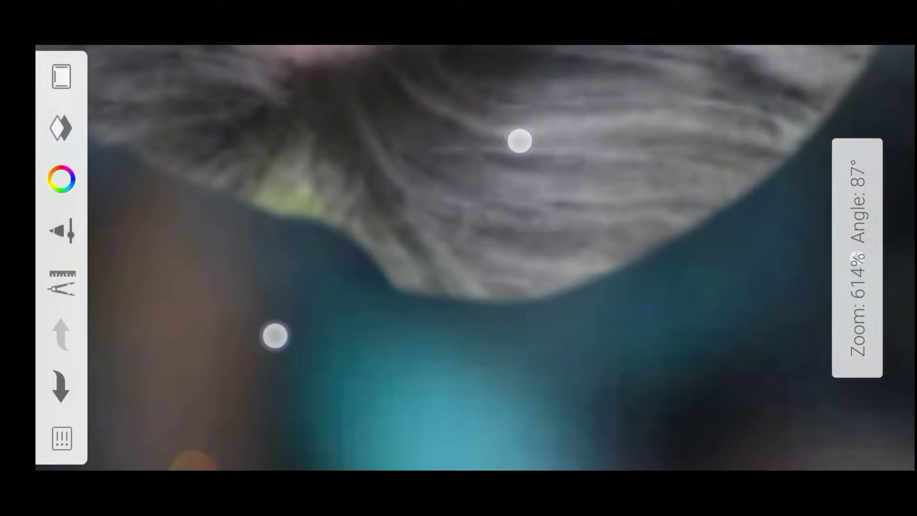
pyautogui.scroll(3, 398, 239)
pyautogui.scroll(1, 367, 304)
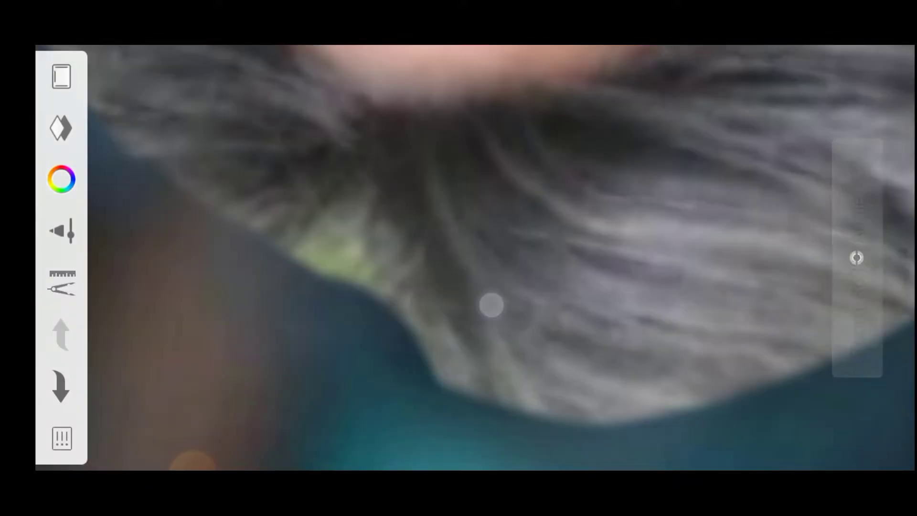
pyautogui.scroll(-3, 491, 305)
pyautogui.moveTo(382, 225); pyautogui.dragTo(420, 363)
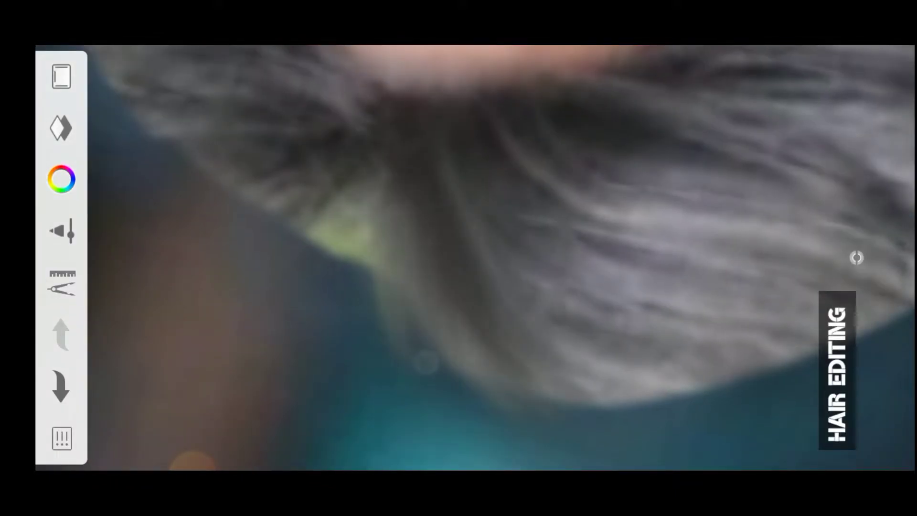
pyautogui.moveTo(344, 211)
pyautogui.mouseDown()
pyautogui.moveTo(354, 387)
pyautogui.moveTo(344, 425)
pyautogui.mouseUp()
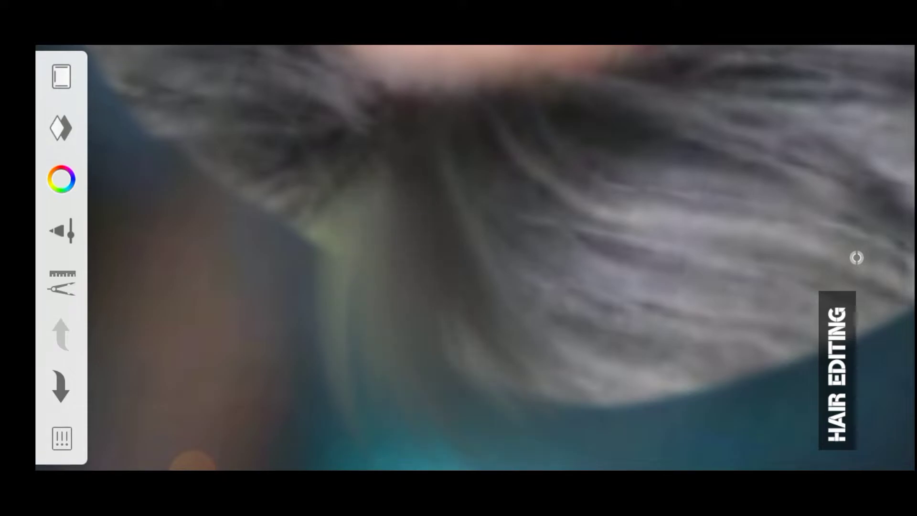
# Finish smoothing the hair strands and zoom the view back out to 100%.
pyautogui.scroll(2, 401, 245)
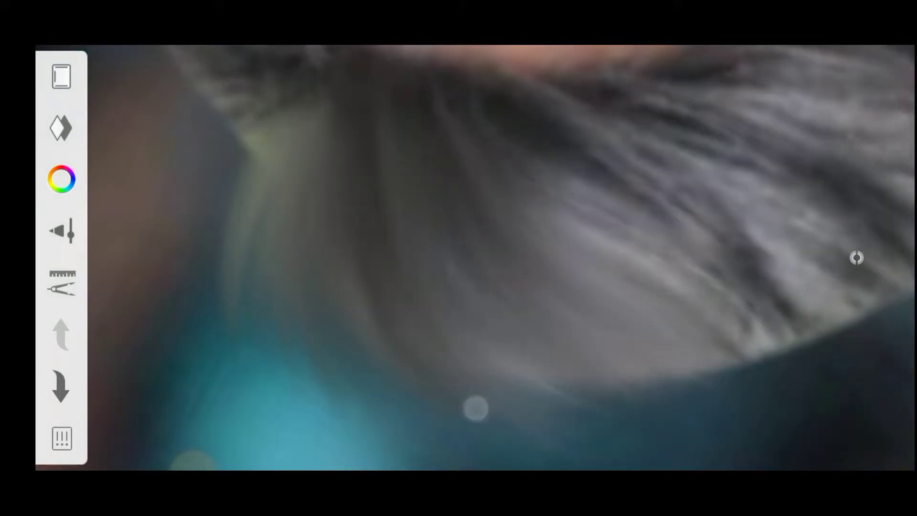
pyautogui.scroll(1, 402, 245)
pyautogui.scroll(-1, 401, 245)
pyautogui.scroll(-1, 406, 282)
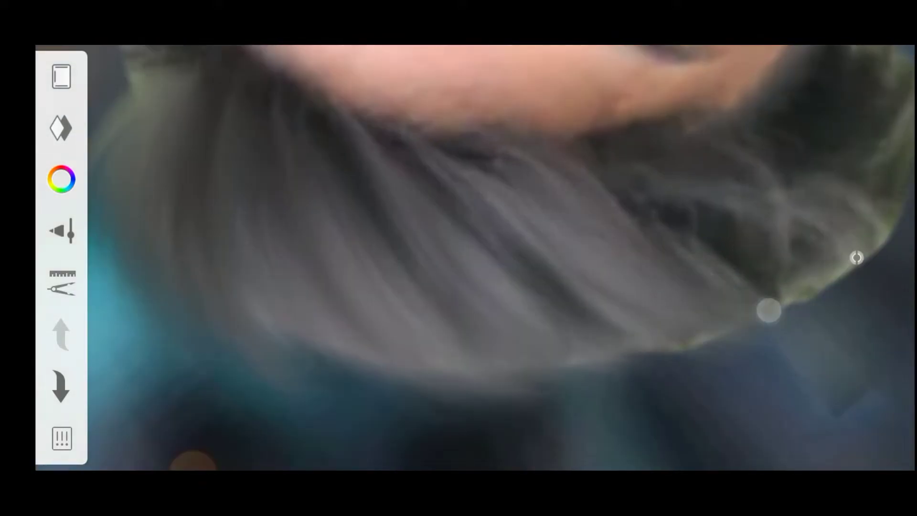
pyautogui.scroll(-1, 644, 366)
pyautogui.scroll(1, 594, 332)
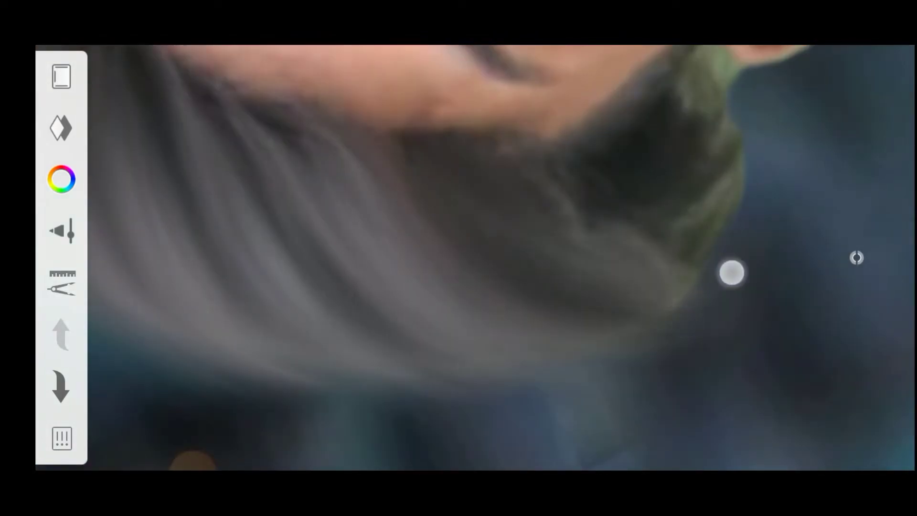
pyautogui.scroll(-2, 357, 187)
pyautogui.scroll(-2, 341, 223)
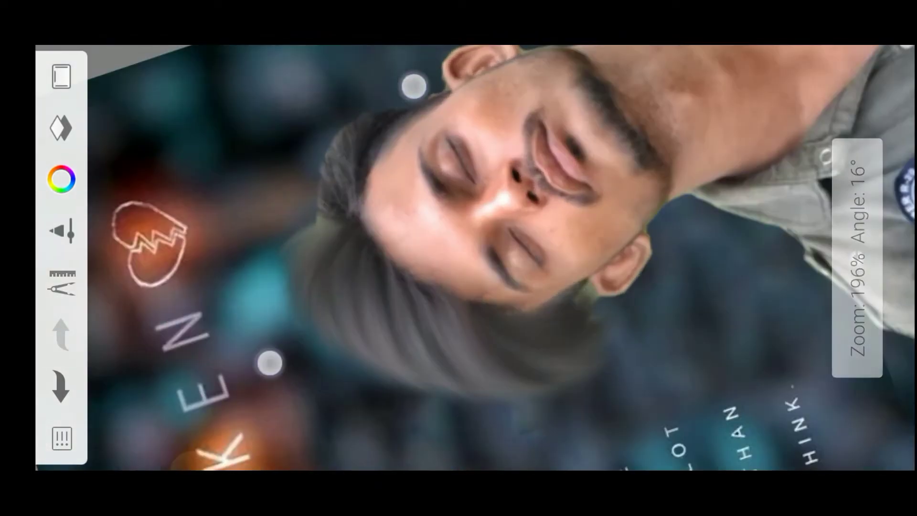
pyautogui.scroll(3, 341, 223)
pyautogui.scroll(-1, 328, 222)
pyautogui.scroll(1, 258, 143)
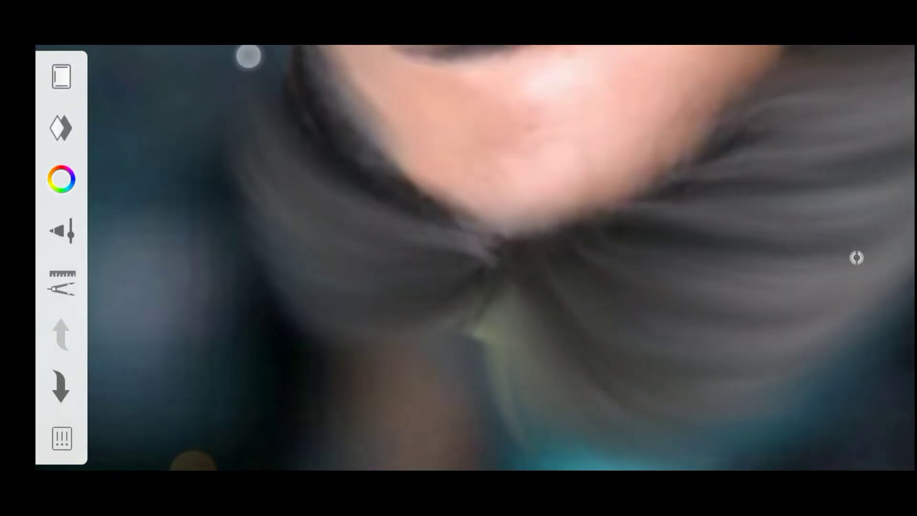
pyautogui.scroll(-3, 214, 398)
pyautogui.scroll(-1, 245, 291)
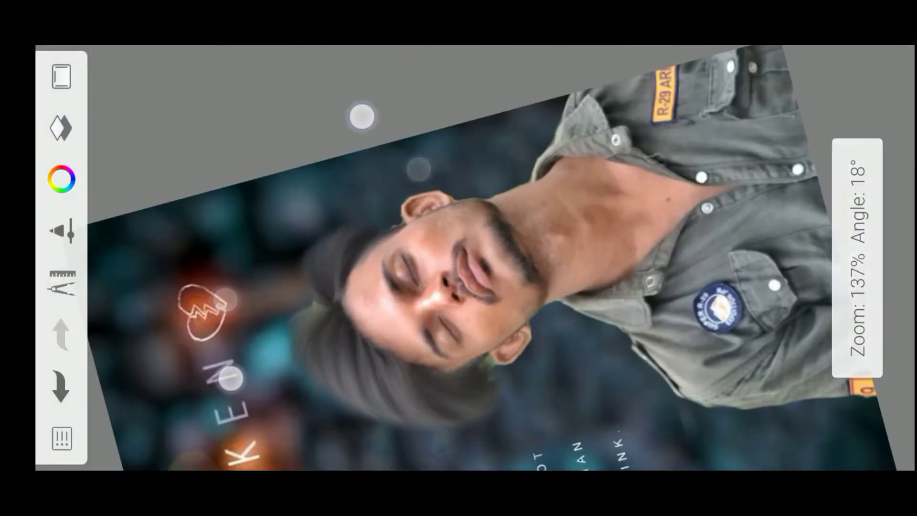
pyautogui.scroll(-1, 378, 86)
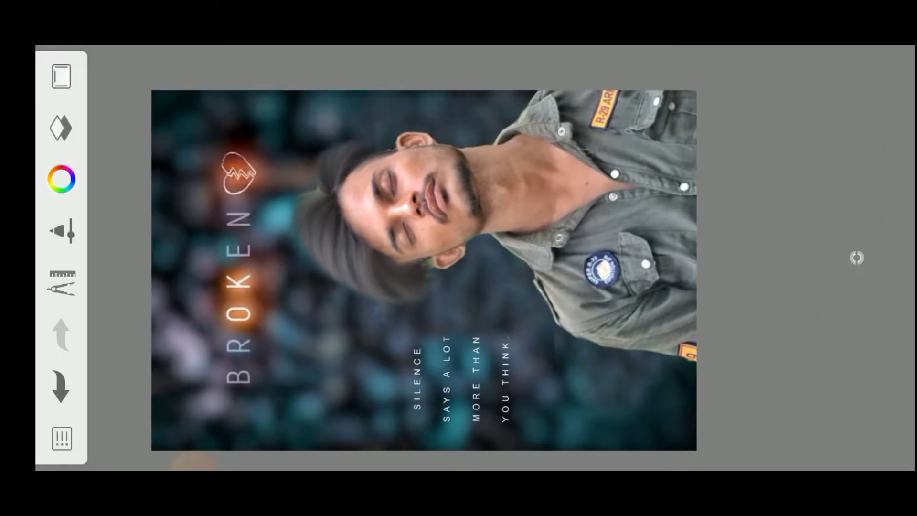
# Select Soft Eraser 1 from the Traditional brush library.
pyautogui.click(62, 231)
pyautogui.click(75, 346)
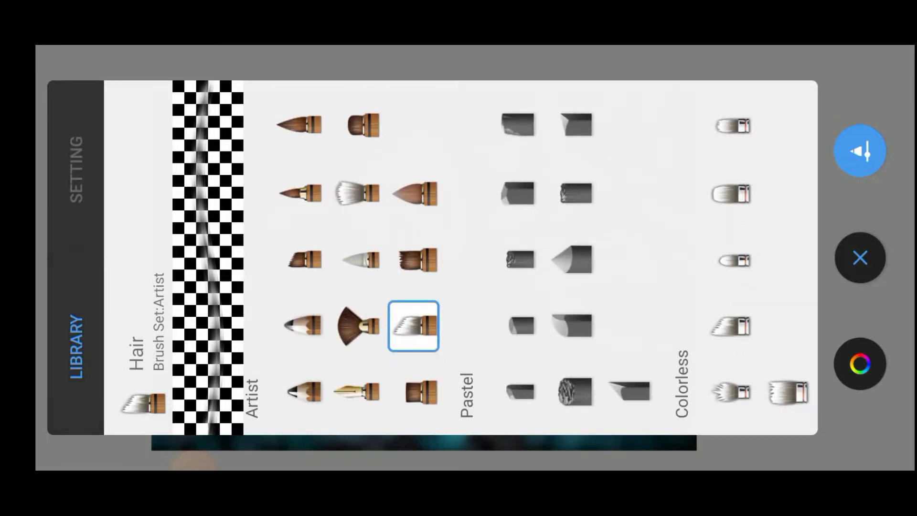
pyautogui.moveTo(425, 166); pyautogui.dragTo(548, 153)
pyautogui.moveTo(657, 190); pyautogui.dragTo(444, 154)
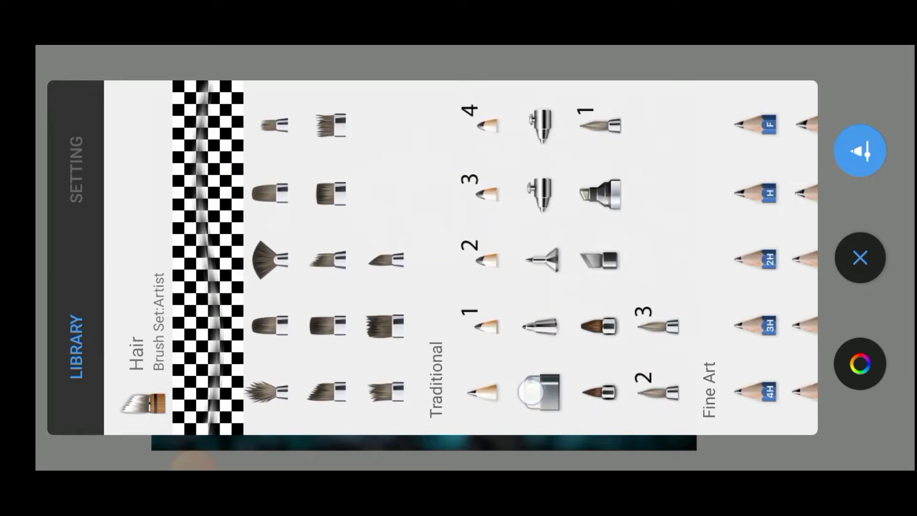
pyautogui.click(539, 392)
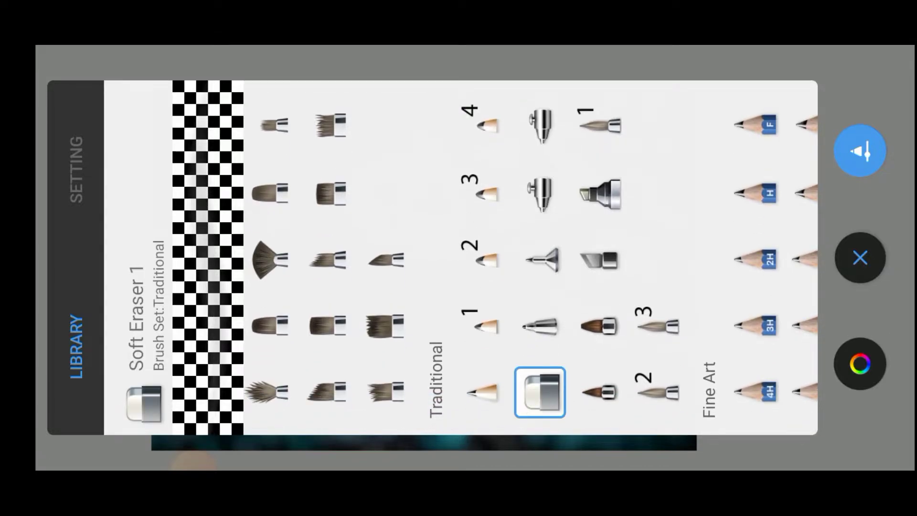
# Set Soft Eraser 1's brush type to Smudge and lower its nib hardness to 19.
pyautogui.click(79, 134)
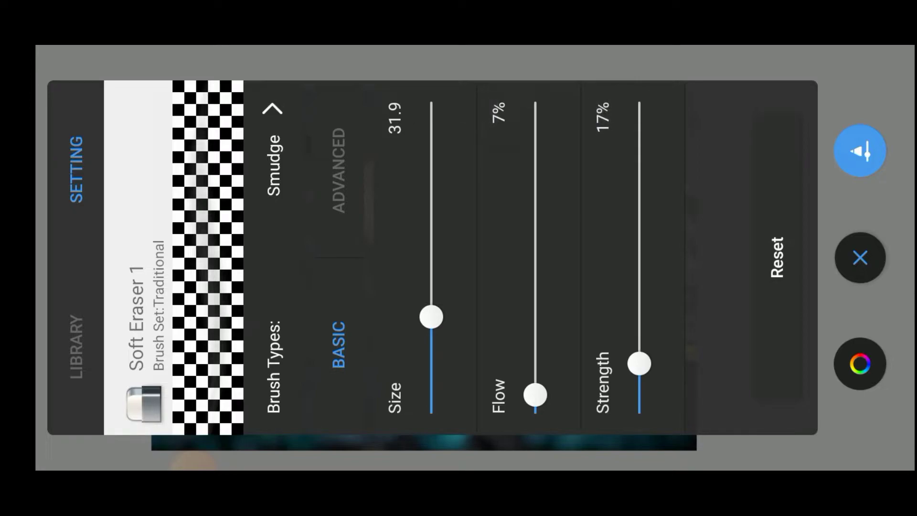
pyautogui.click(282, 147)
pyautogui.click(429, 338)
pyautogui.click(330, 137)
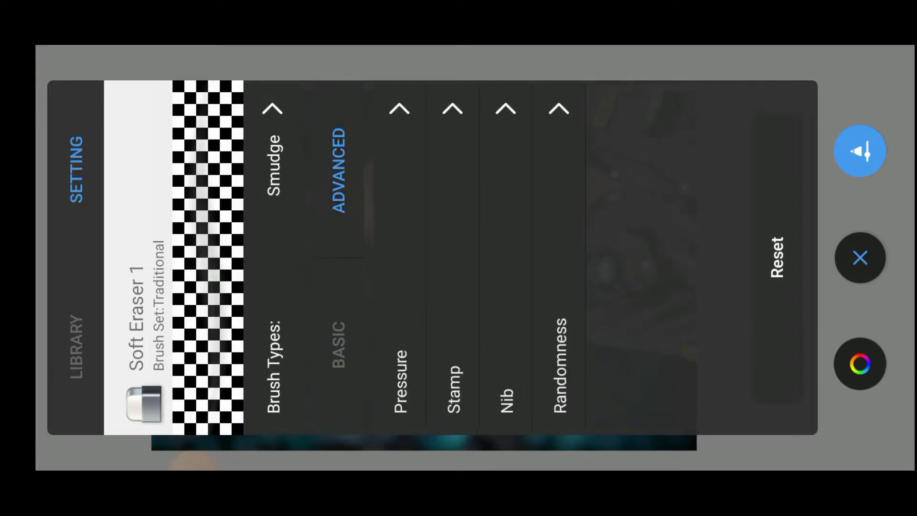
pyautogui.moveTo(644, 85); pyautogui.dragTo(544, 60)
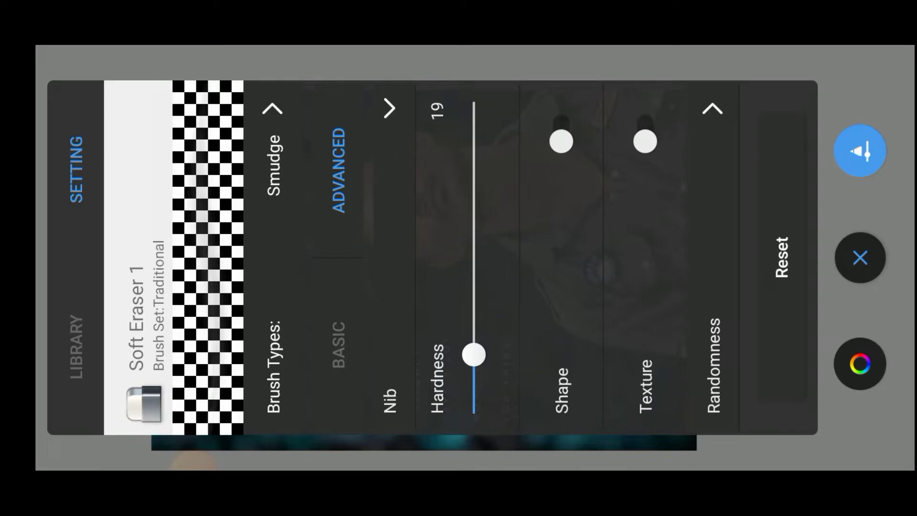
pyautogui.click(860, 258)
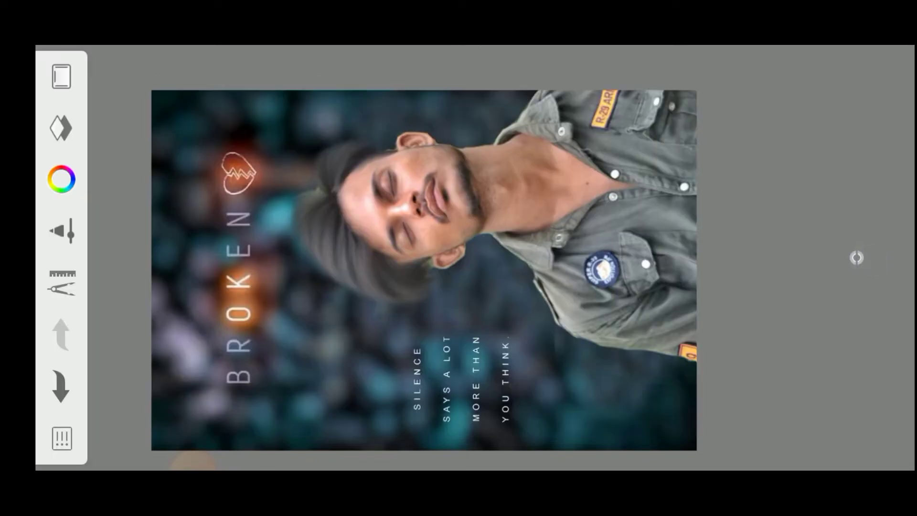
# Zoom into the face and resize the smudge brush smaller for fine skin smoothing.
pyautogui.scroll(5, 430, 244)
pyautogui.scroll(5, 440, 244)
pyautogui.scroll(5, 443, 244)
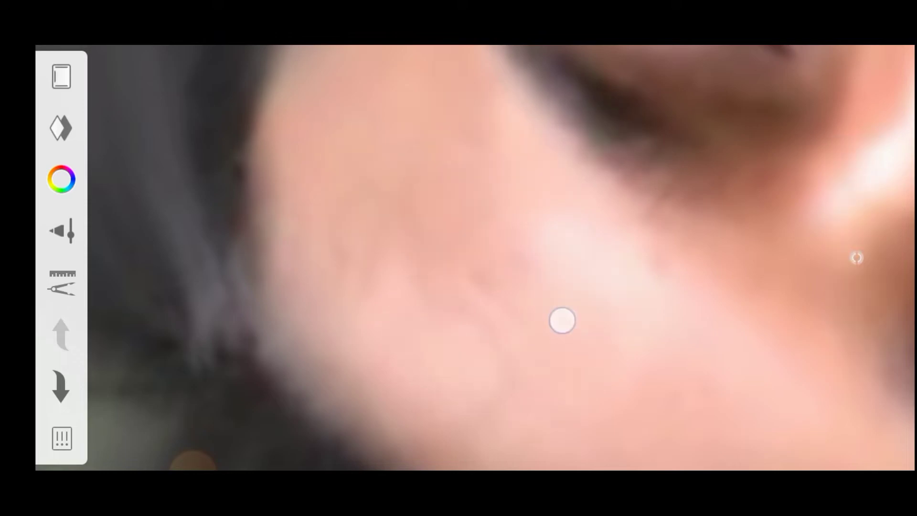
pyautogui.scroll(1, 411, 238)
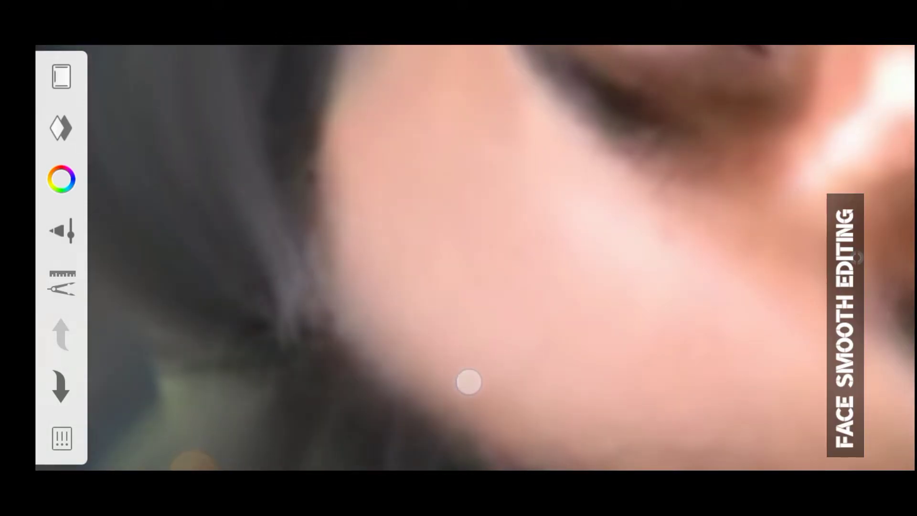
pyautogui.scroll(1, 417, 255)
pyautogui.moveTo(526, 254); pyautogui.dragTo(516, 402)
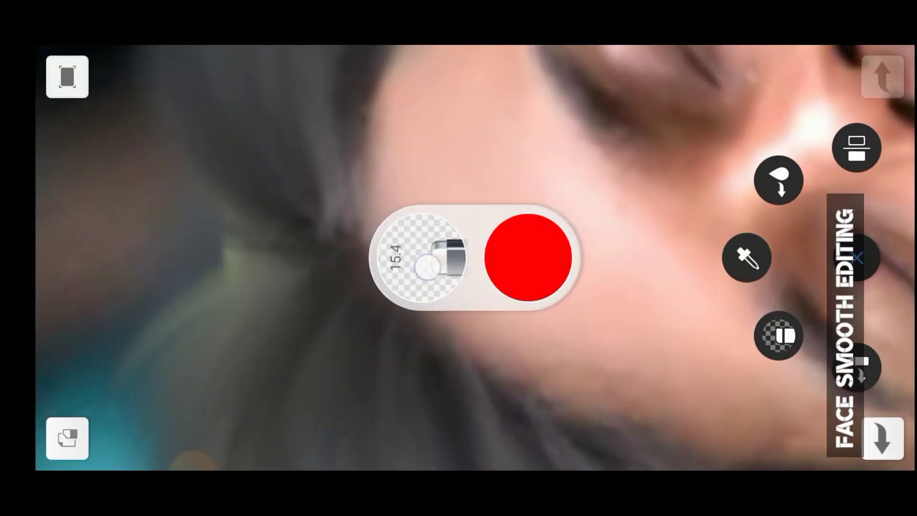
pyautogui.scroll(-3, 434, 275)
pyautogui.scroll(1, 429, 248)
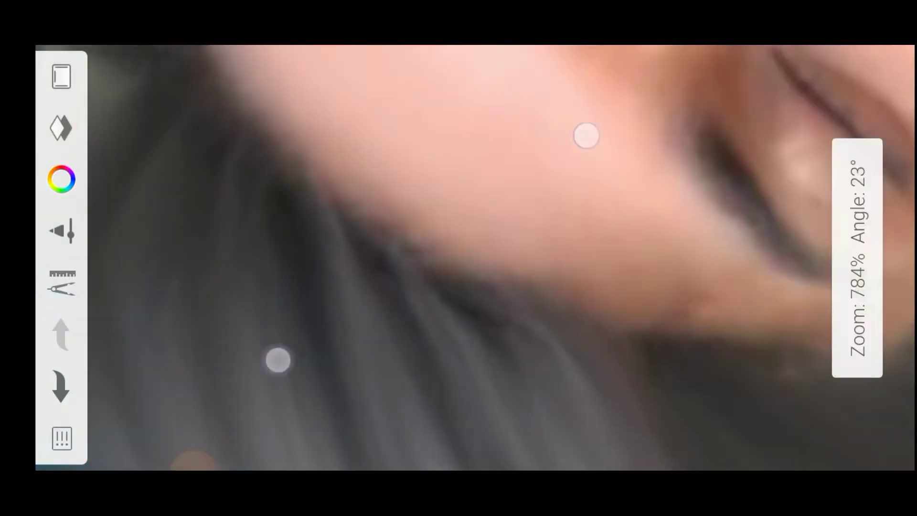
pyautogui.scroll(-3, 430, 248)
pyautogui.moveTo(352, 330); pyautogui.dragTo(410, 191)
# Smudge the face and neck skin smooth, then zoom back out.
pyautogui.scroll(2, 577, 452)
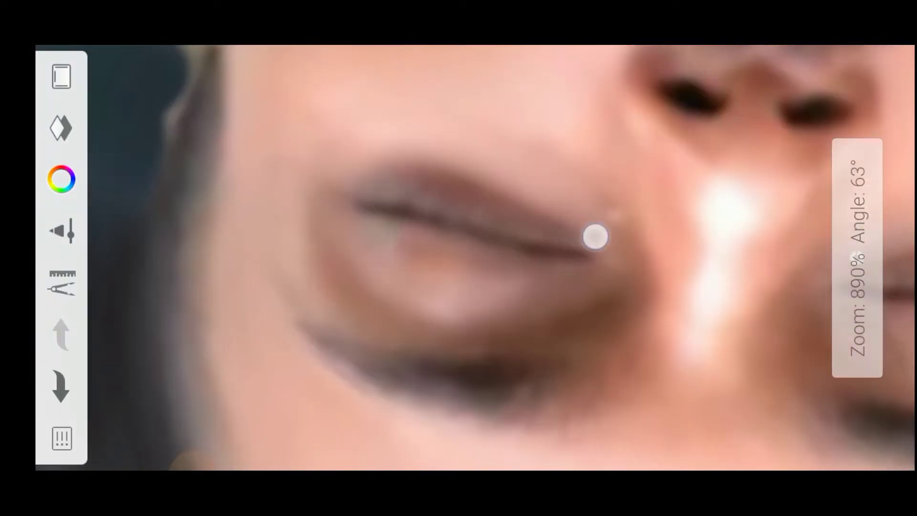
pyautogui.scroll(-2, 498, 327)
pyautogui.scroll(-3, 499, 327)
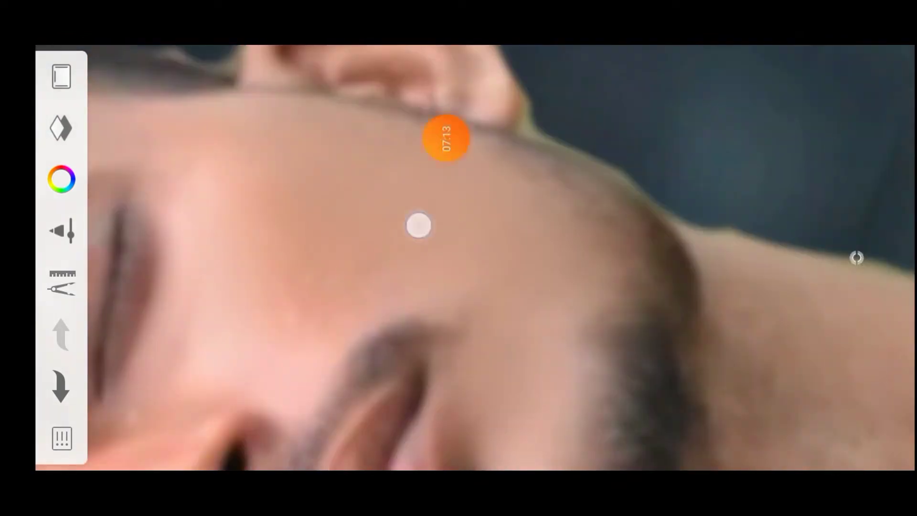
pyautogui.scroll(2, 430, 239)
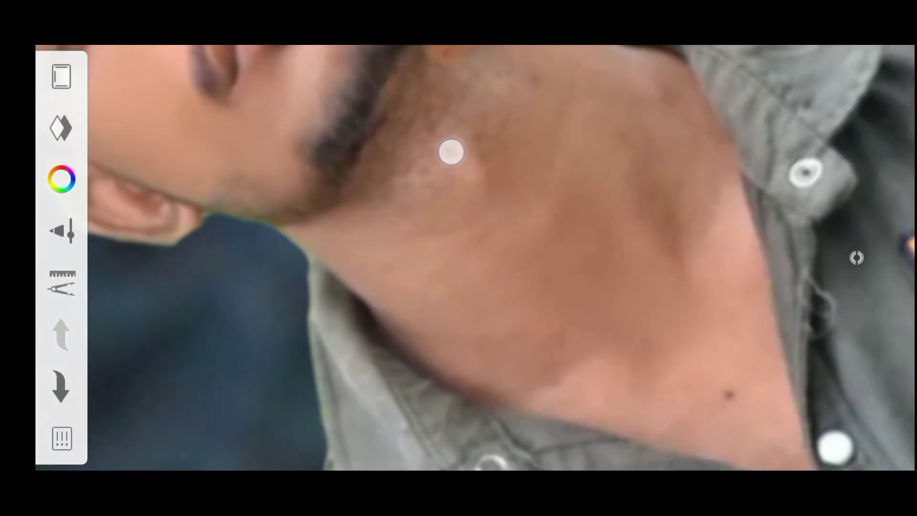
pyautogui.scroll(2, 430, 239)
pyautogui.scroll(-2, 478, 215)
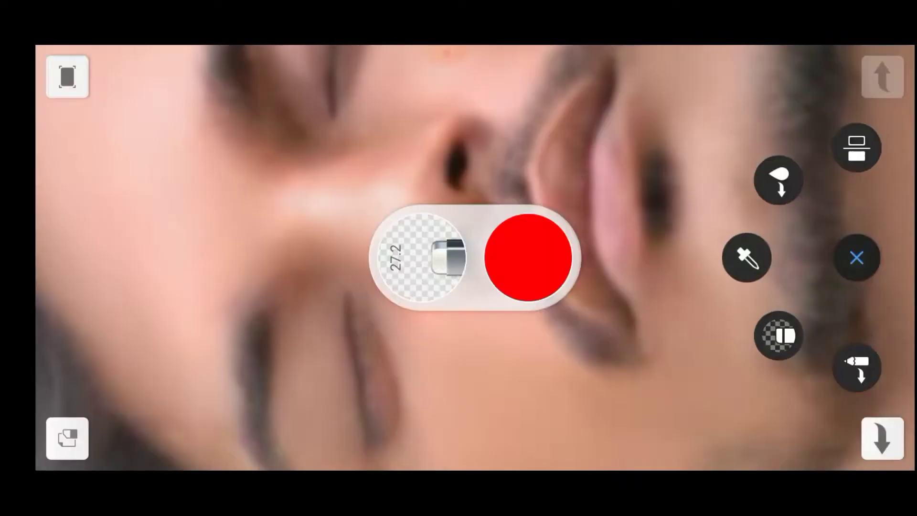
pyautogui.scroll(-2, 478, 215)
pyautogui.scroll(-3, 507, 252)
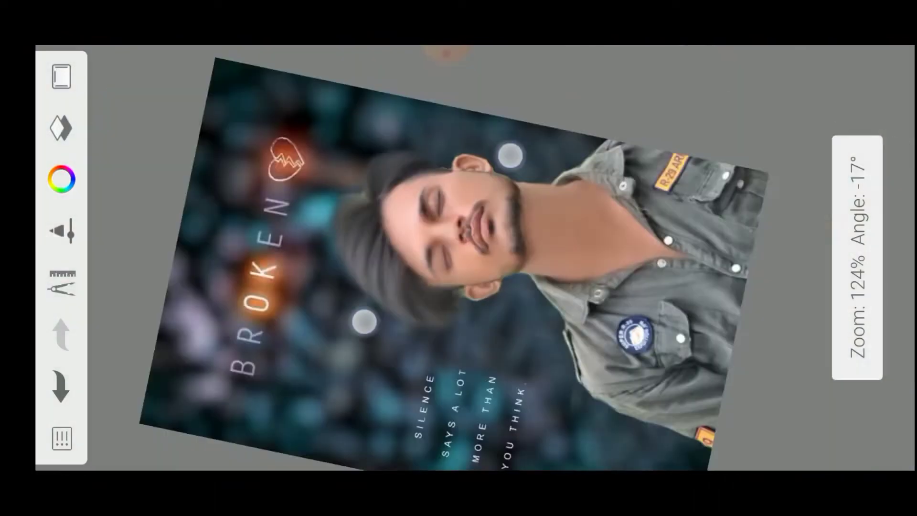
pyautogui.scroll(5, 436, 239)
pyautogui.scroll(-4, 463, 174)
pyautogui.scroll(-1, 288, 321)
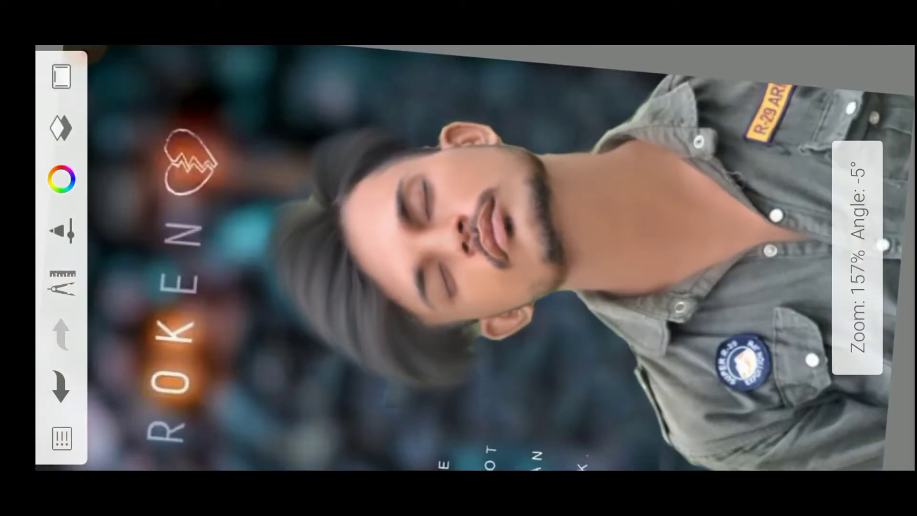
pyautogui.scroll(-2, 280, 243)
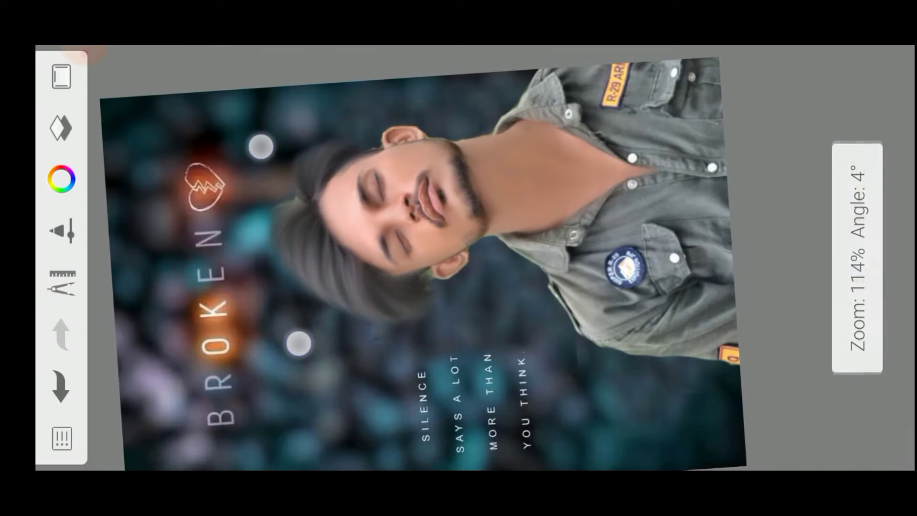
# Add a new empty layer for the lip colour.
pyautogui.click(60, 128)
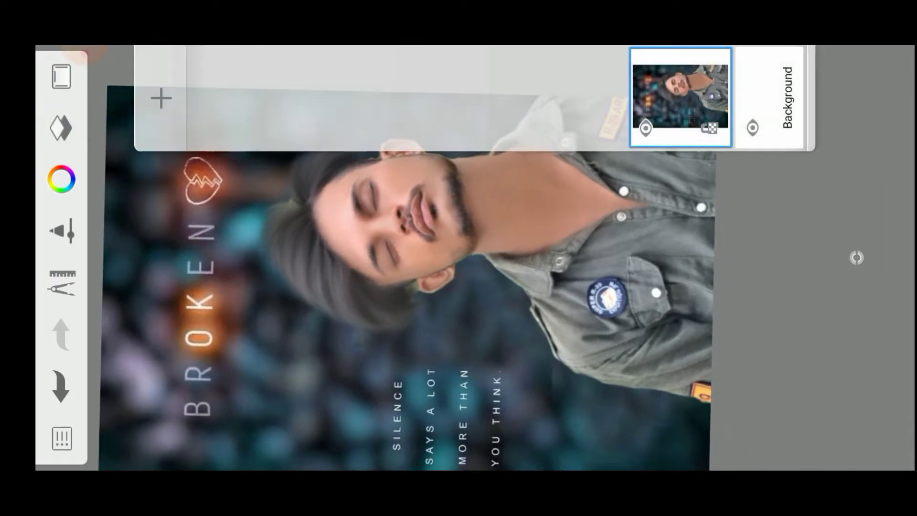
pyautogui.click(161, 102)
pyautogui.click(97, 104)
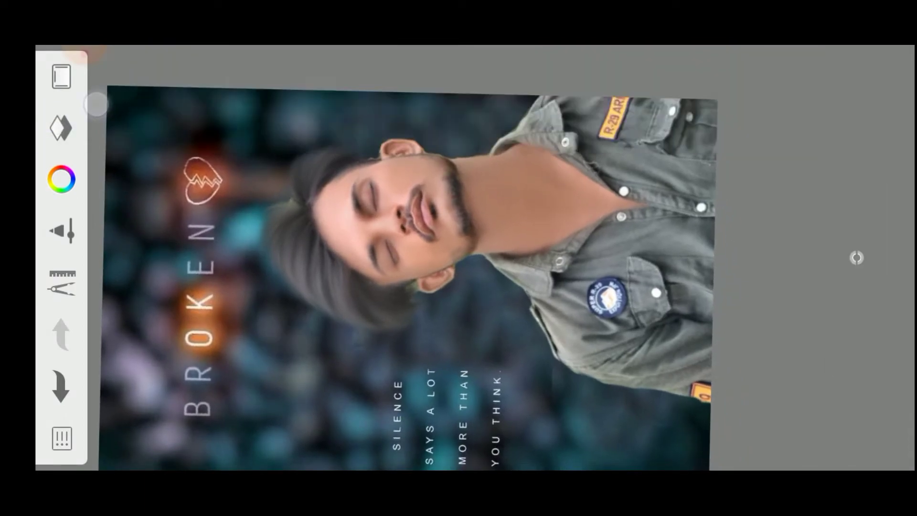
# Select the Traditional Medium Brush at size 13.0 and 100% opacity.
pyautogui.click(61, 231)
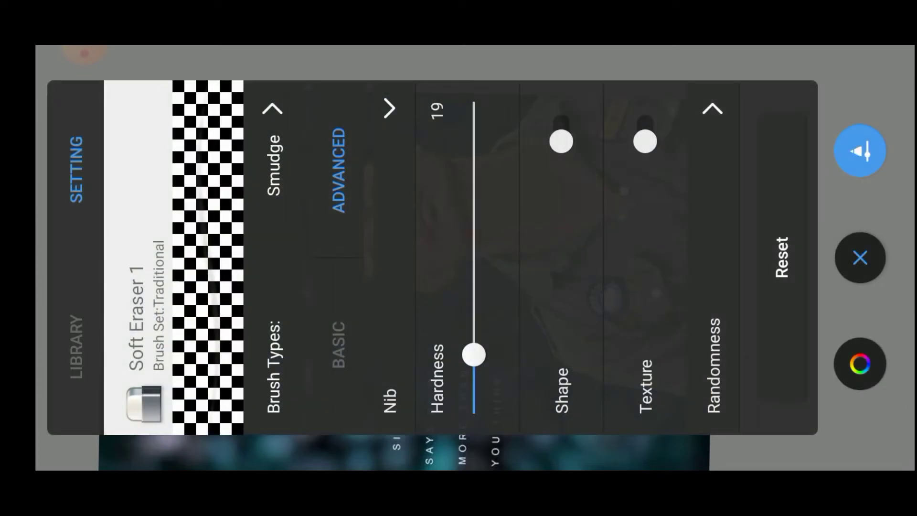
pyautogui.click(76, 346)
pyautogui.click(599, 390)
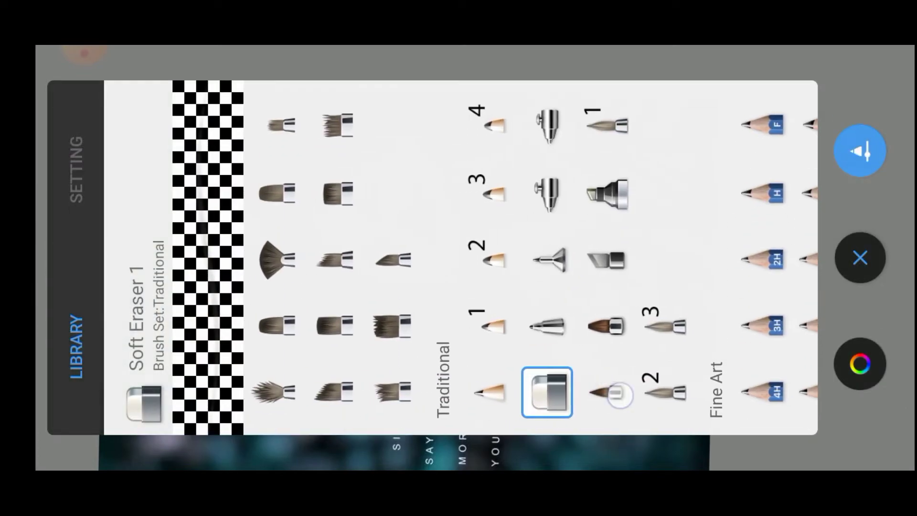
pyautogui.click(63, 137)
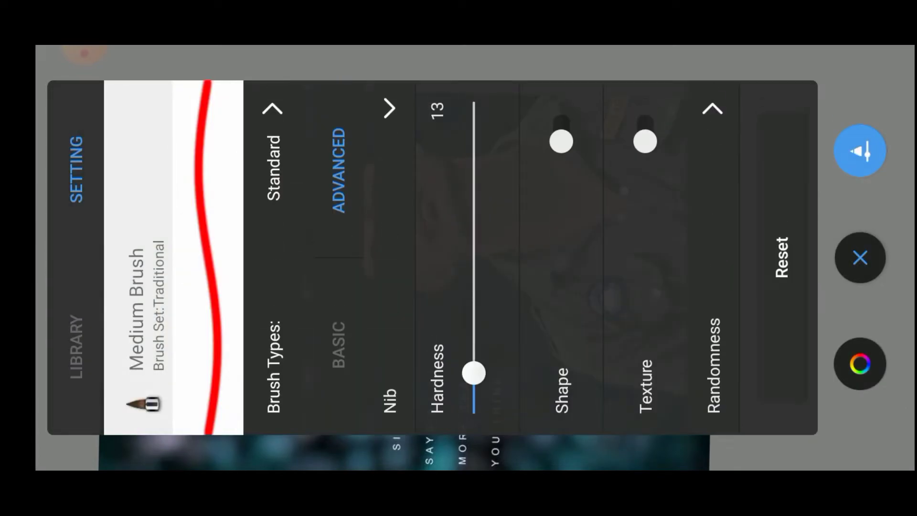
pyautogui.click(338, 344)
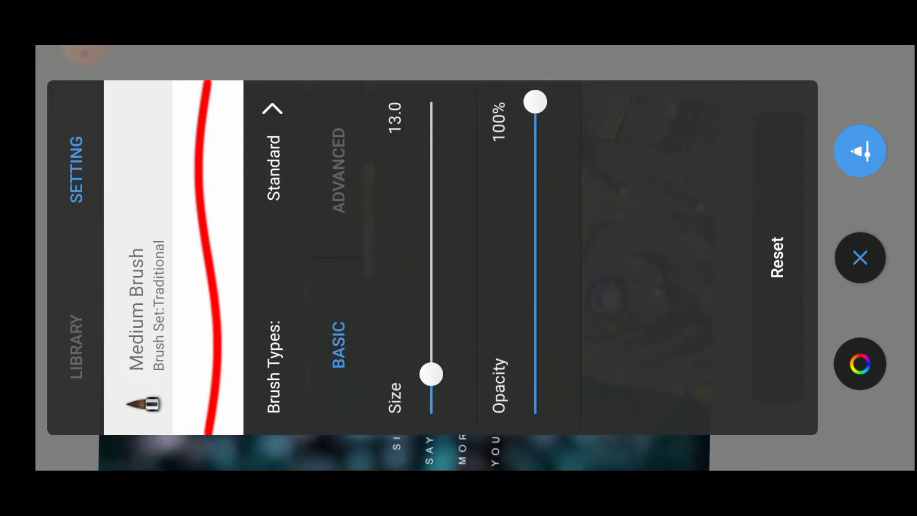
pyautogui.click(860, 258)
# Pick pure red FF0001 in the Color Wheel.
pyautogui.click(62, 179)
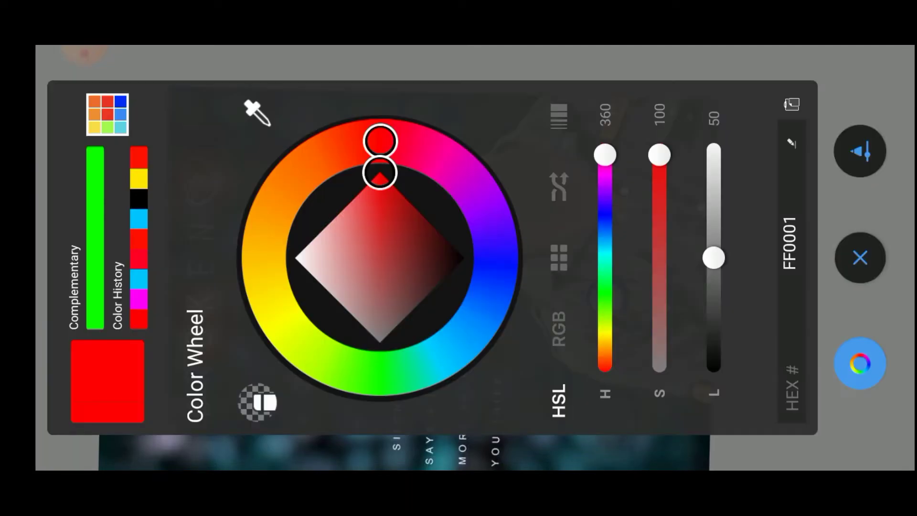
pyautogui.click(856, 256)
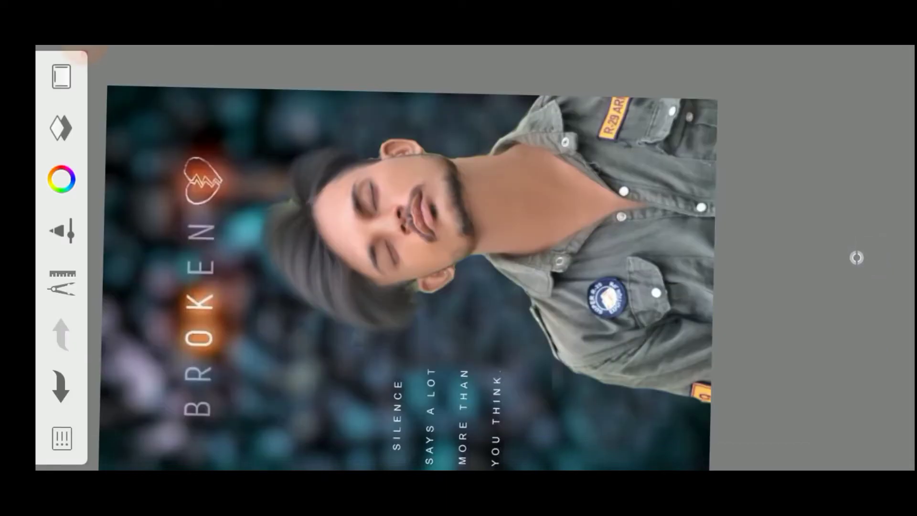
pyautogui.scroll(5, 449, 223)
pyautogui.scroll(5, 462, 239)
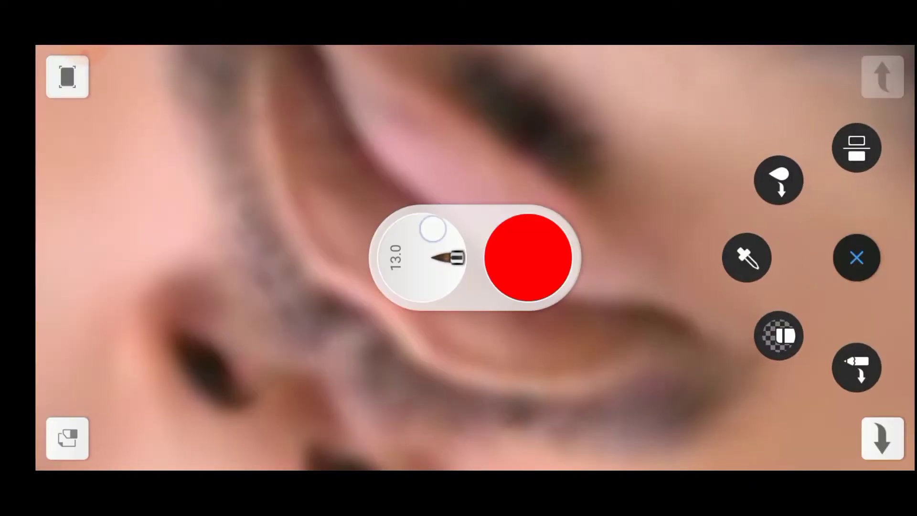
# Paint solid red over the man's upper and lower lips on the new layer.
pyautogui.scroll(2, 426, 260)
pyautogui.click(540, 265)
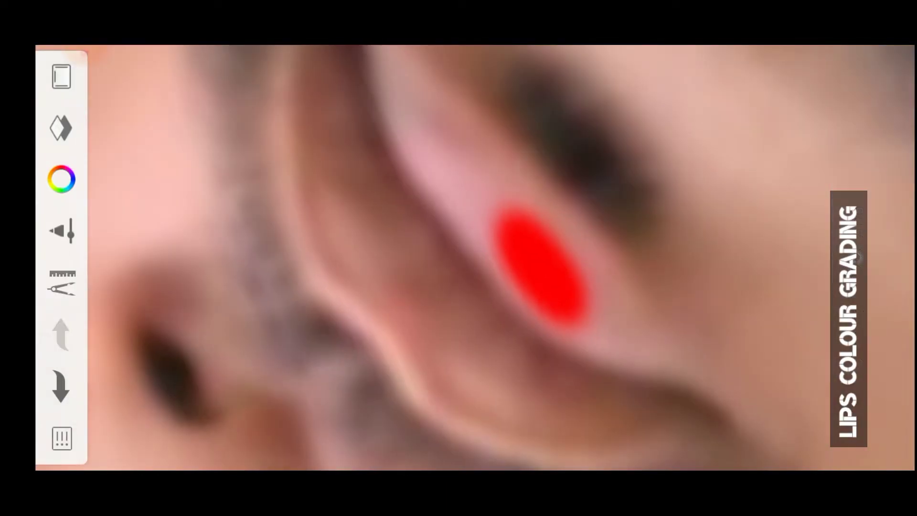
pyautogui.moveTo(549, 277)
pyautogui.mouseDown()
pyautogui.moveTo(442, 149)
pyautogui.moveTo(390, 48)
pyautogui.mouseUp()
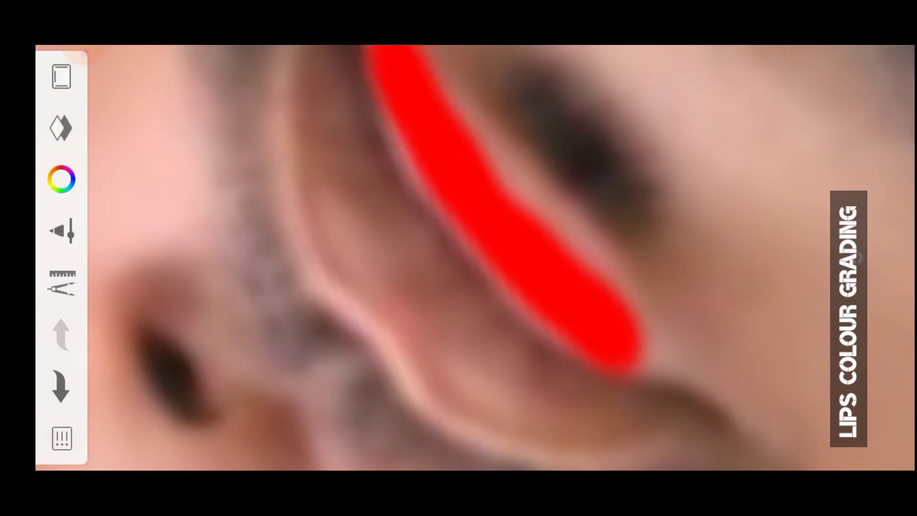
pyautogui.moveTo(664, 420)
pyautogui.mouseDown()
pyautogui.moveTo(524, 388)
pyautogui.moveTo(381, 268)
pyautogui.moveTo(338, 126)
pyautogui.moveTo(459, 320)
pyautogui.moveTo(363, 199)
pyautogui.mouseUp()
pyautogui.moveTo(377, 273)
pyautogui.mouseDown()
pyautogui.moveTo(296, 124)
pyautogui.moveTo(282, 76)
pyautogui.mouseUp()
pyautogui.scroll(-1, 475, 258)
pyautogui.moveTo(607, 287); pyautogui.dragTo(387, 129)
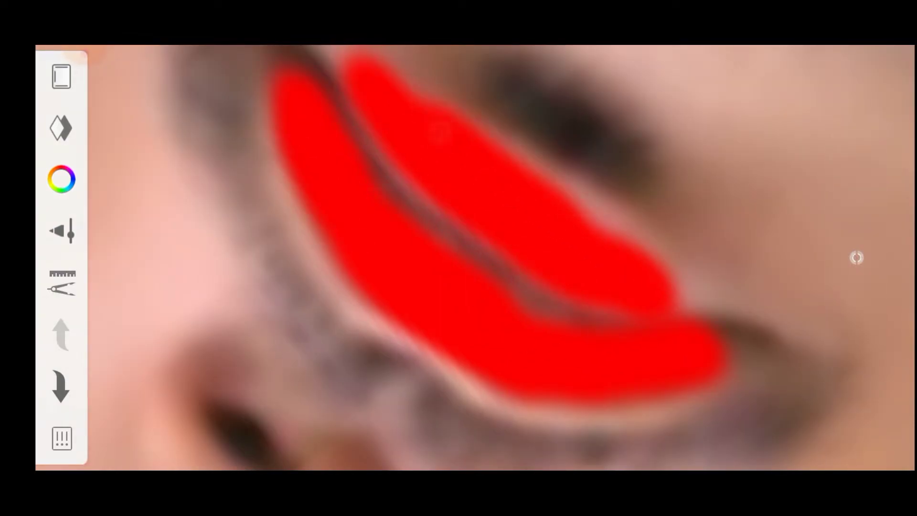
pyautogui.scroll(-5, 363, 230)
pyautogui.scroll(-5, 365, 230)
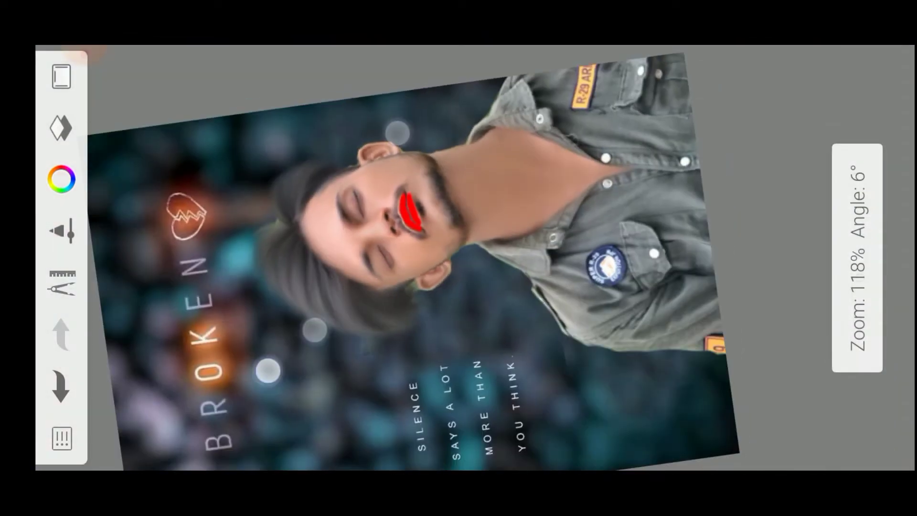
# Lower the lips layer opacity to 20% for a subtle red tint.
pyautogui.scroll(-1, 365, 231)
pyautogui.click(48, 122)
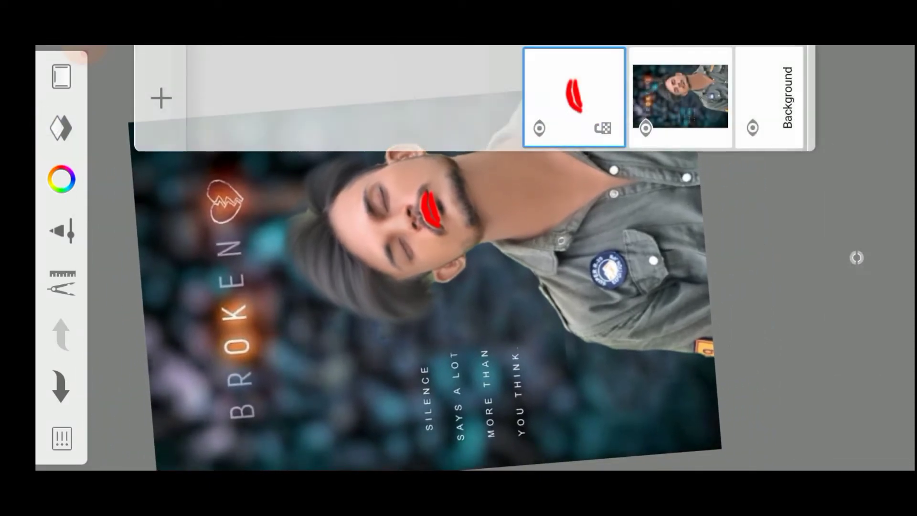
pyautogui.click(573, 95)
pyautogui.moveTo(410, 107)
pyautogui.mouseDown()
pyautogui.moveTo(410, 363)
pyautogui.moveTo(409, 350)
pyautogui.mouseUp()
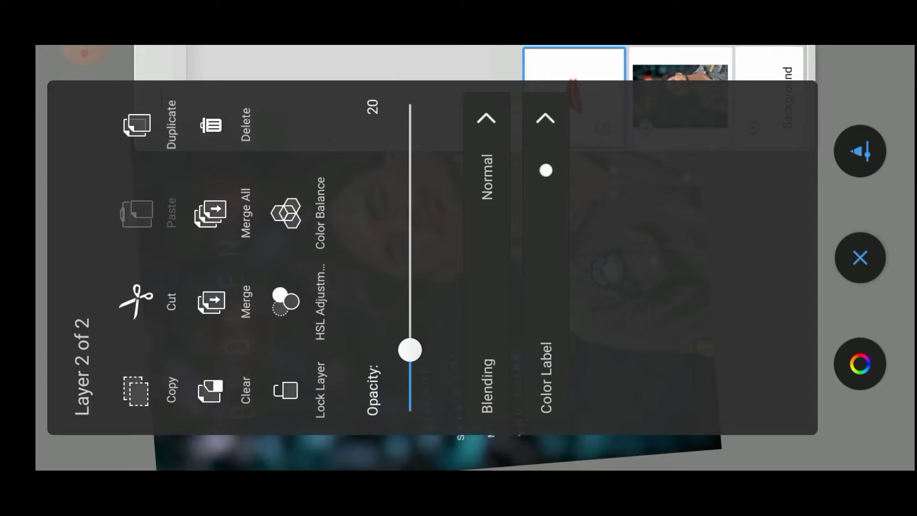
pyautogui.click(861, 258)
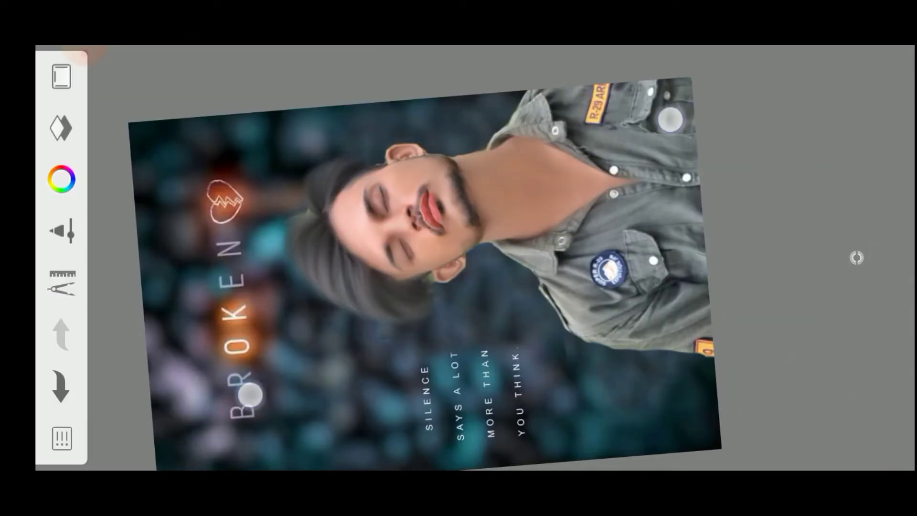
# Straighten and fit the poster view, then save the current sketch to the gallery.
pyautogui.moveTo(678, 158); pyautogui.dragTo(692, 141)
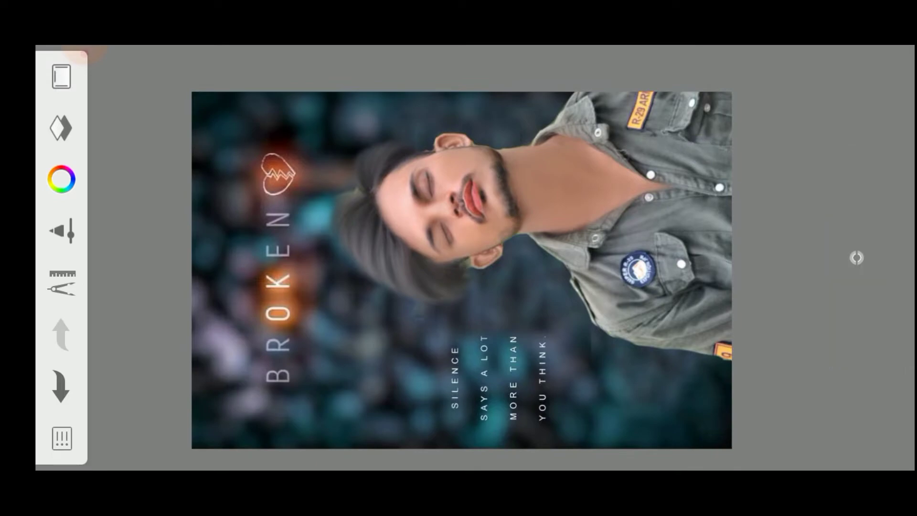
pyautogui.moveTo(436, 94); pyautogui.dragTo(434, 96)
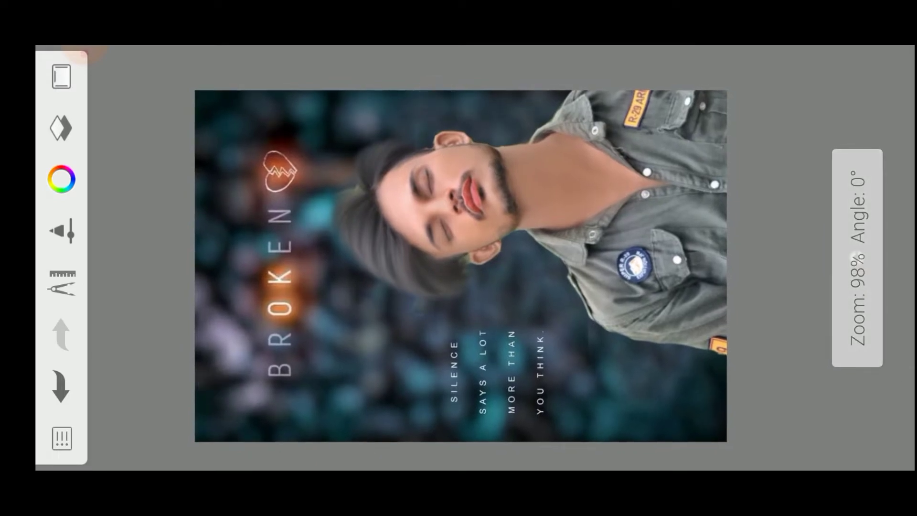
pyautogui.click(62, 438)
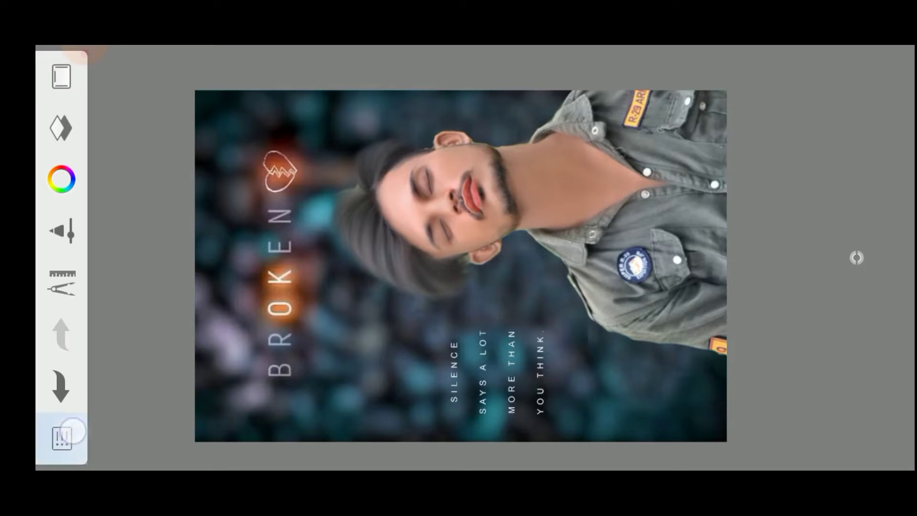
pyautogui.click(435, 191)
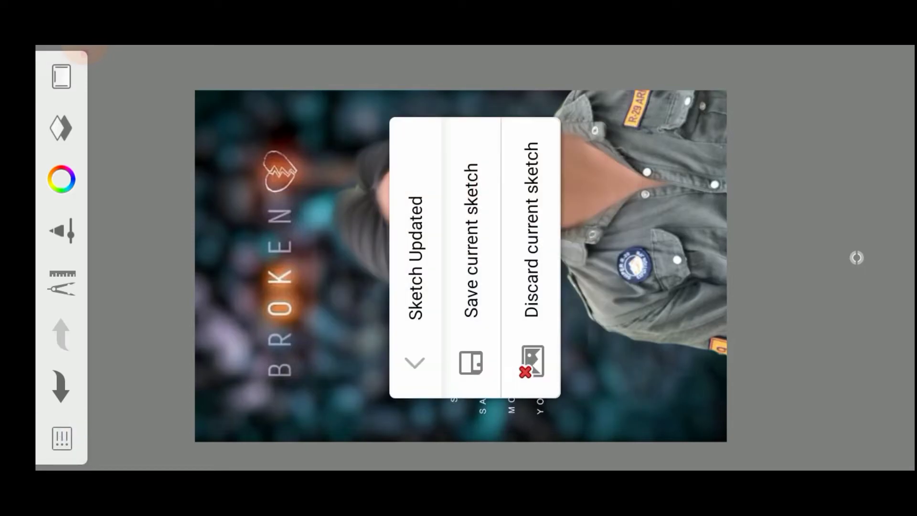
pyautogui.click(471, 249)
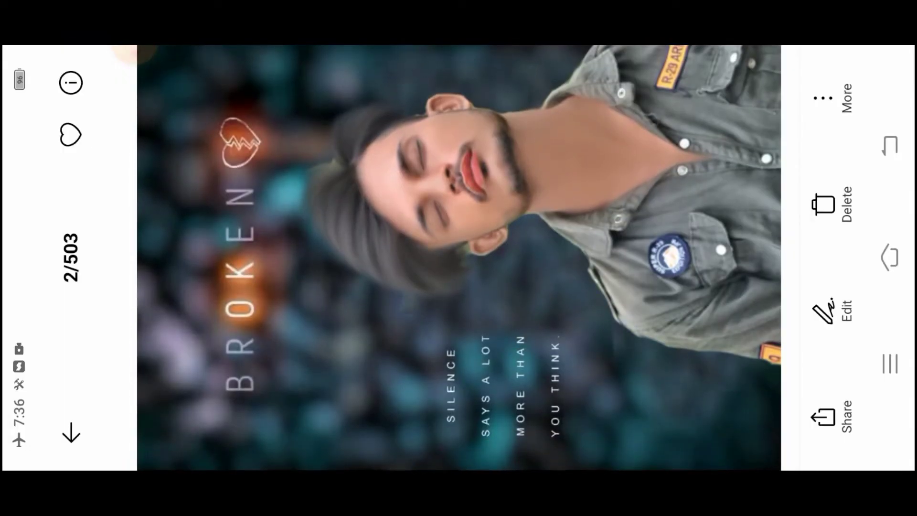
# Share the BROKEN poster image from Gallery to Lightroom via Add to Lr.
pyautogui.click(163, 411)
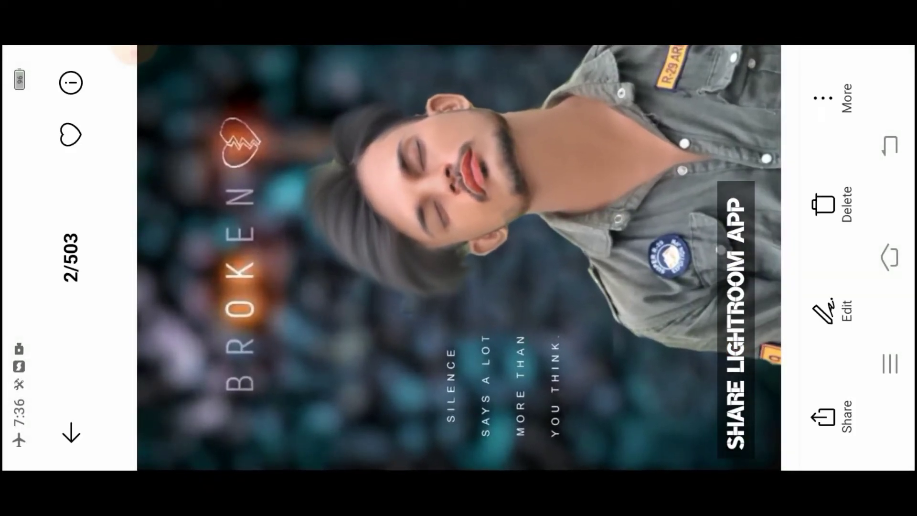
pyautogui.click(831, 415)
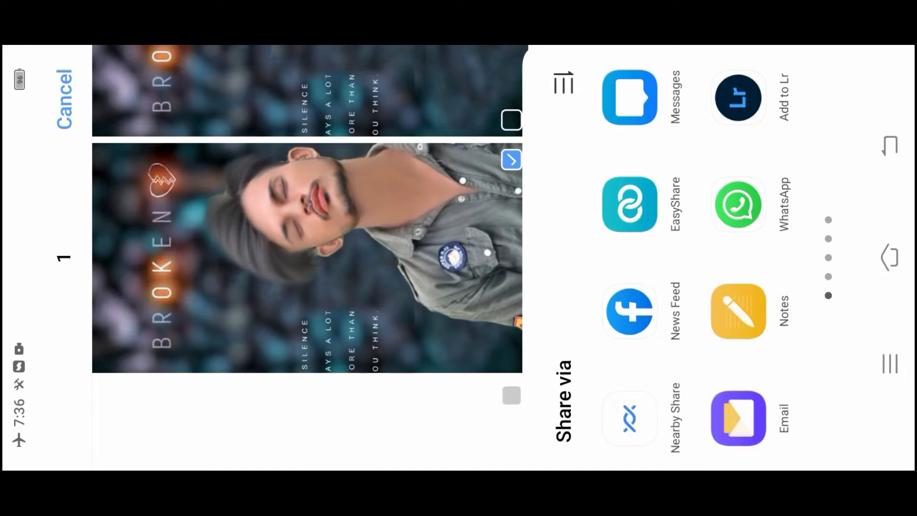
pyautogui.click(743, 88)
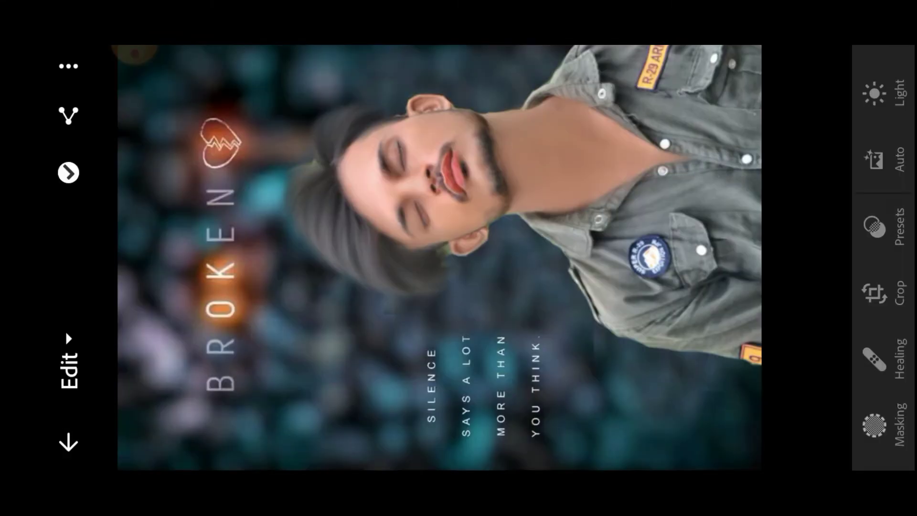
# In Light, set Contrast 17, Highlights -28 and Shadows 55.
pyautogui.moveTo(893, 201); pyautogui.dragTo(895, 317)
pyautogui.click(874, 234)
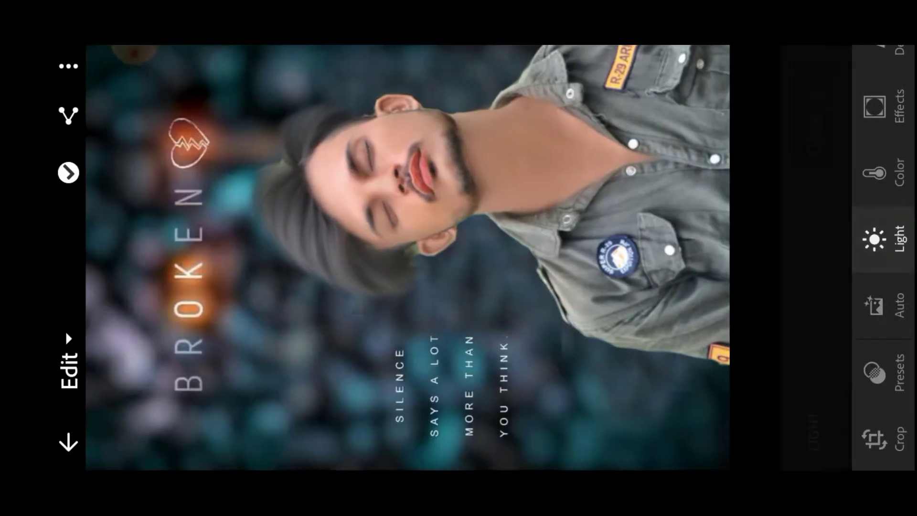
pyautogui.moveTo(731, 192); pyautogui.dragTo(730, 158)
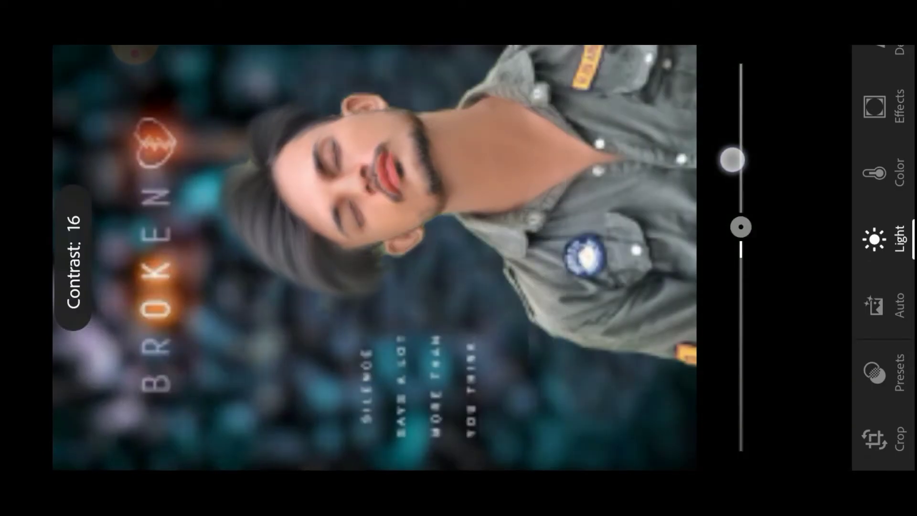
pyautogui.moveTo(785, 137)
pyautogui.mouseDown()
pyautogui.moveTo(733, 133)
pyautogui.moveTo(737, 180)
pyautogui.mouseUp()
pyautogui.moveTo(774, 124); pyautogui.dragTo(732, 123)
pyautogui.moveTo(755, 187); pyautogui.dragTo(746, 64)
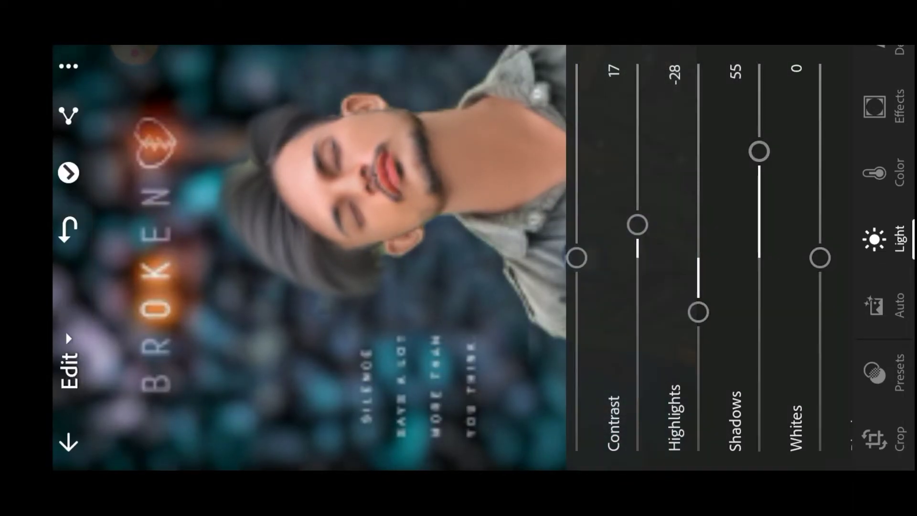
# Pull Whites down to -21 and set Blacks to 45.
pyautogui.moveTo(782, 105); pyautogui.dragTo(733, 104)
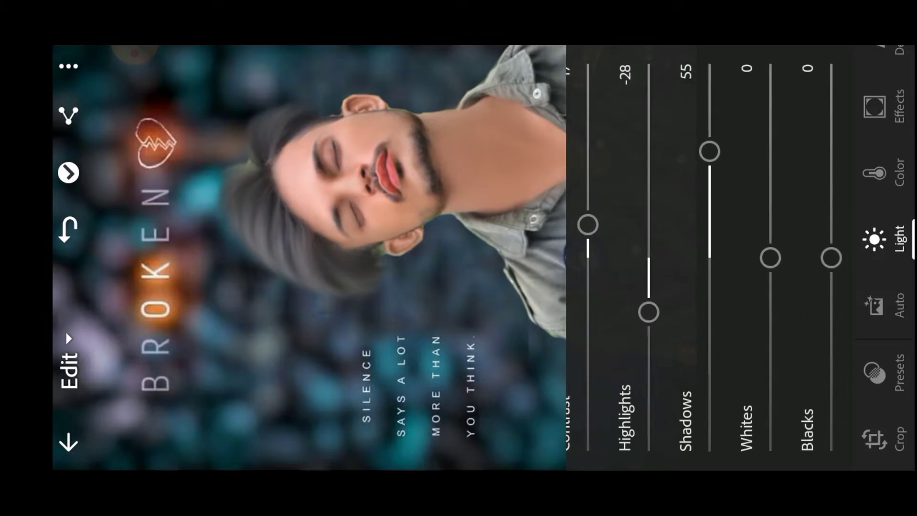
pyautogui.moveTo(771, 258); pyautogui.dragTo(771, 299)
pyautogui.moveTo(788, 119); pyautogui.dragTo(754, 120)
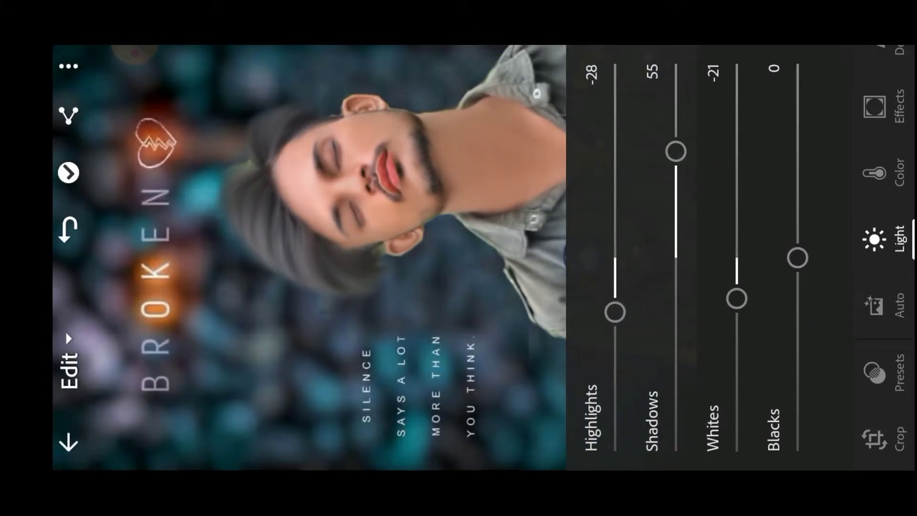
pyautogui.moveTo(798, 258); pyautogui.dragTo(797, 167)
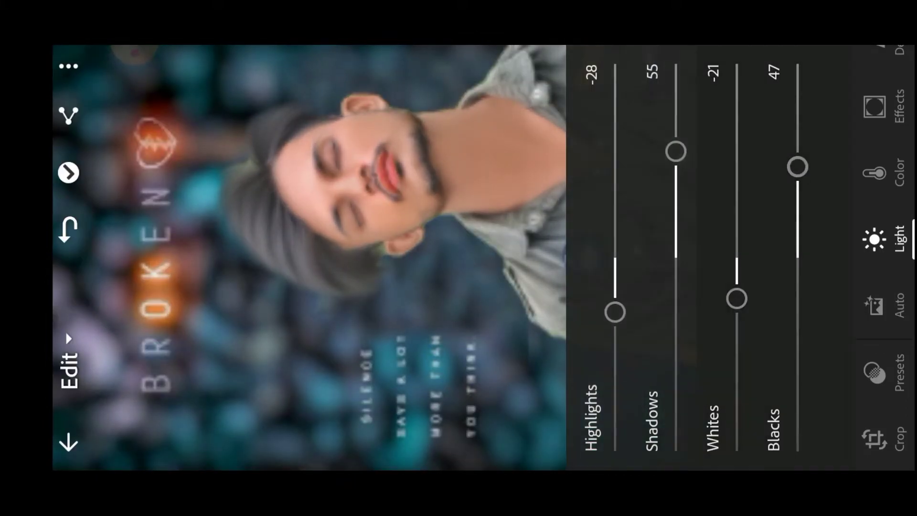
pyautogui.moveTo(801, 111); pyautogui.dragTo(801, 114)
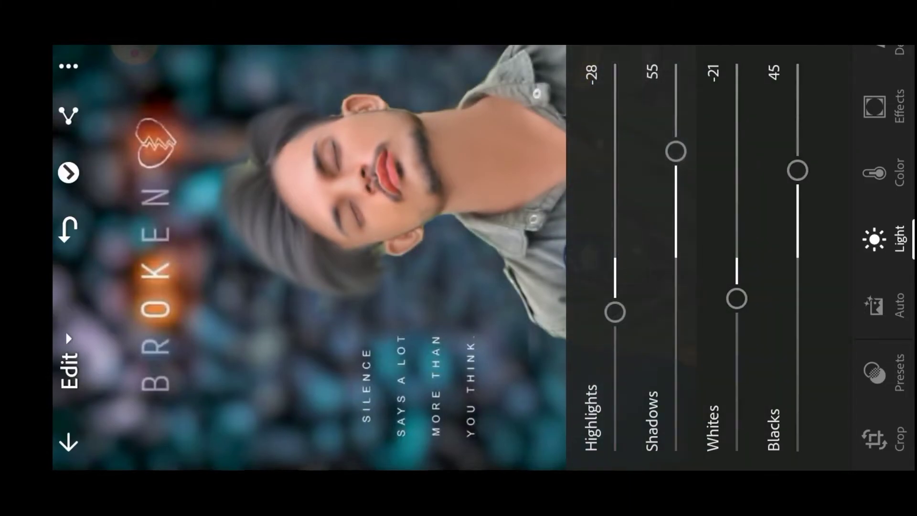
pyautogui.moveTo(643, 113); pyautogui.dragTo(829, 113)
pyautogui.click(874, 238)
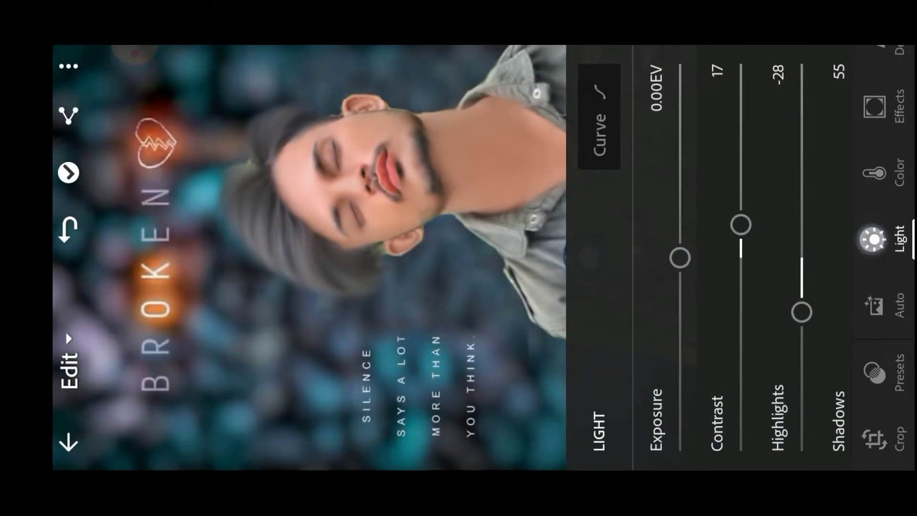
# Raise Vibrance slightly to 6 in the Color panel.
pyautogui.moveTo(877, 200); pyautogui.dragTo(877, 314)
pyautogui.click(876, 286)
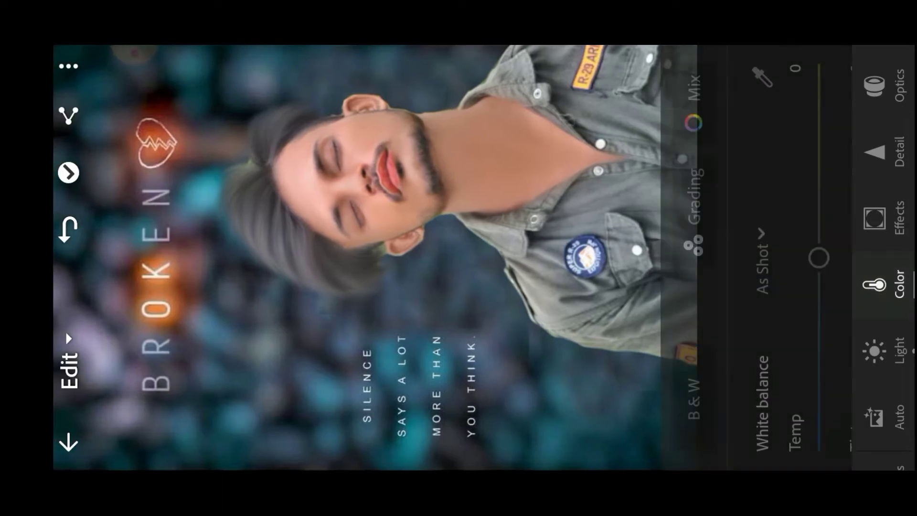
pyautogui.moveTo(715, 129)
pyautogui.mouseDown()
pyautogui.moveTo(736, 155)
pyautogui.moveTo(735, 148)
pyautogui.mouseUp()
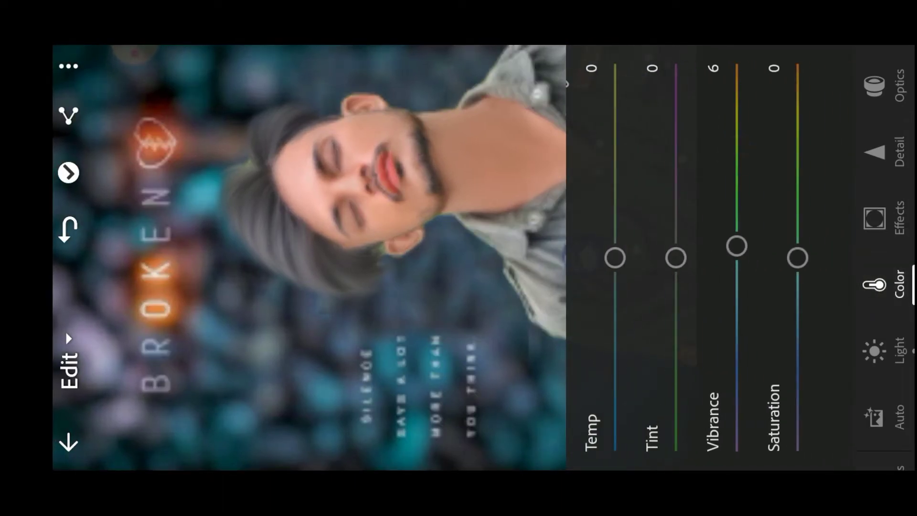
pyautogui.moveTo(621, 267); pyautogui.dragTo(735, 268)
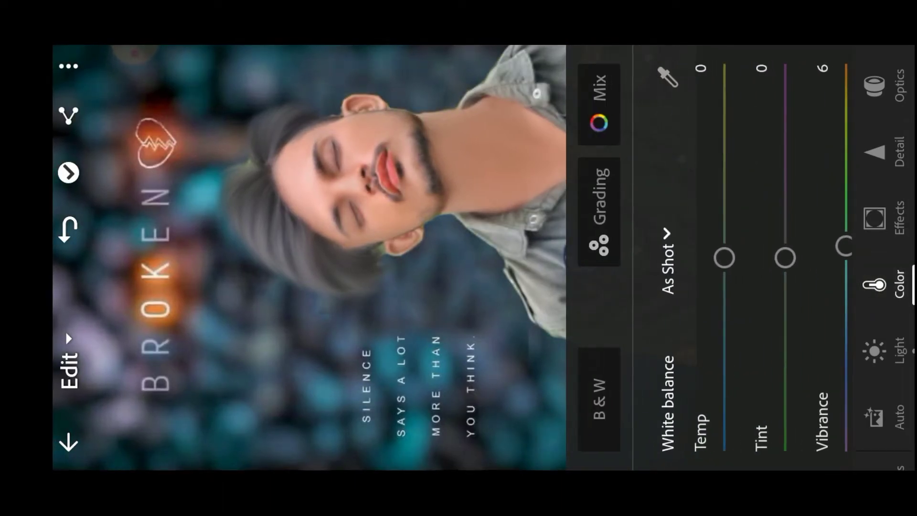
# In Color Mix, set Orange saturation to -30 and luminance to 31.
pyautogui.click(603, 92)
pyautogui.click(675, 373)
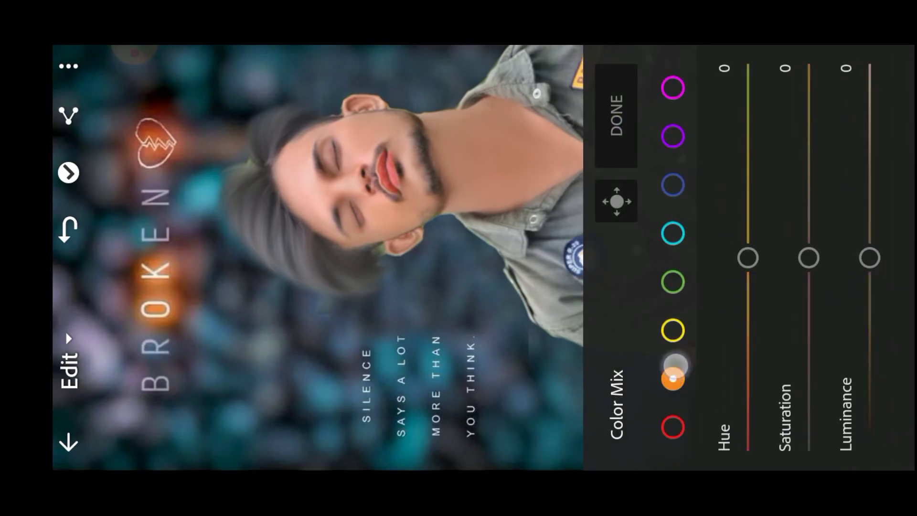
pyautogui.moveTo(809, 258); pyautogui.dragTo(809, 316)
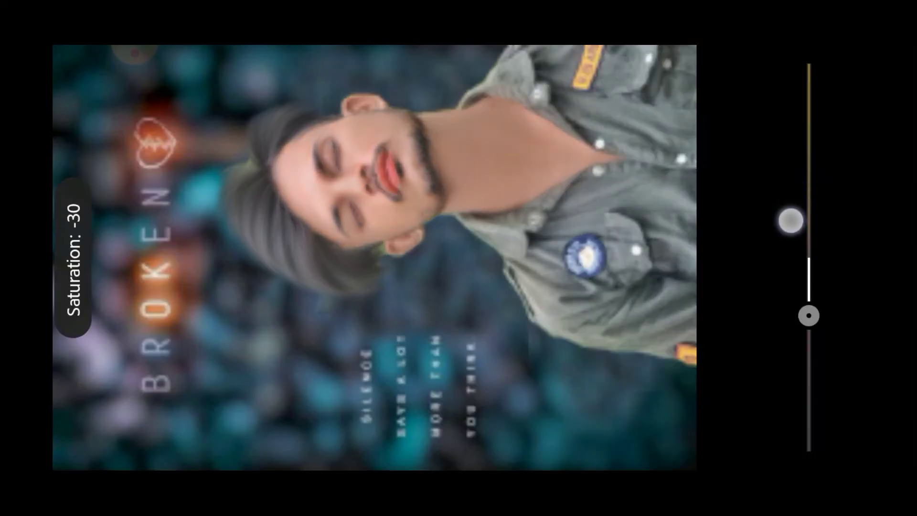
pyautogui.moveTo(869, 258); pyautogui.dragTo(869, 198)
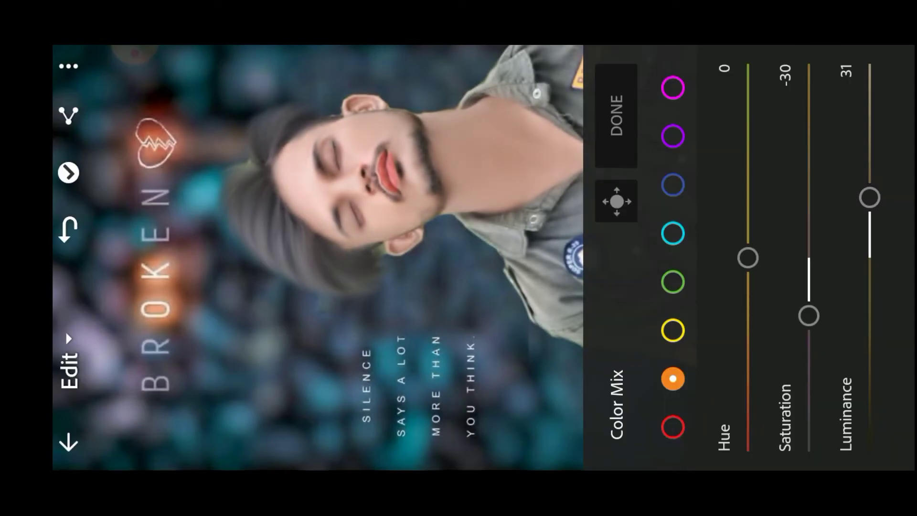
# Boost saturation of cyan to 69, blue 42, yellow 18, magenta, and red 8.
pyautogui.click(673, 233)
pyautogui.moveTo(809, 258); pyautogui.dragTo(809, 125)
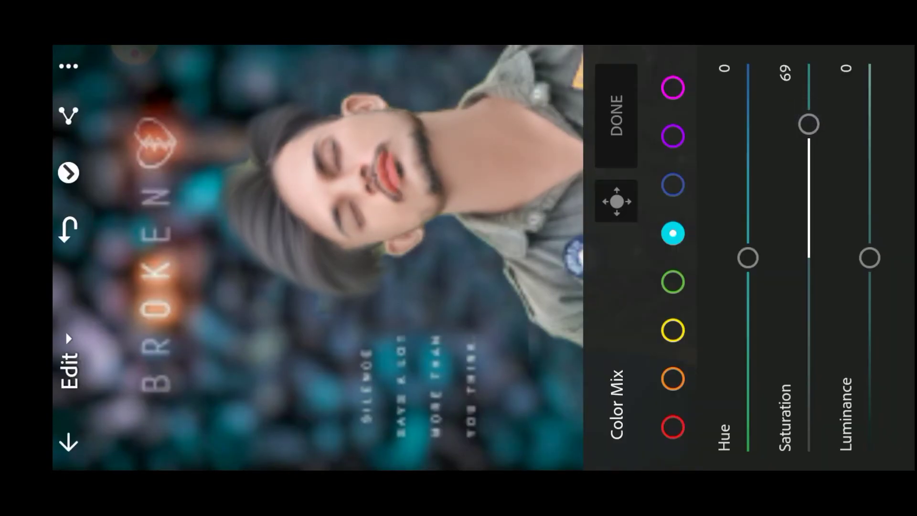
pyautogui.click(674, 185)
pyautogui.moveTo(809, 258)
pyautogui.mouseDown()
pyautogui.moveTo(809, 168)
pyautogui.moveTo(809, 176)
pyautogui.mouseUp()
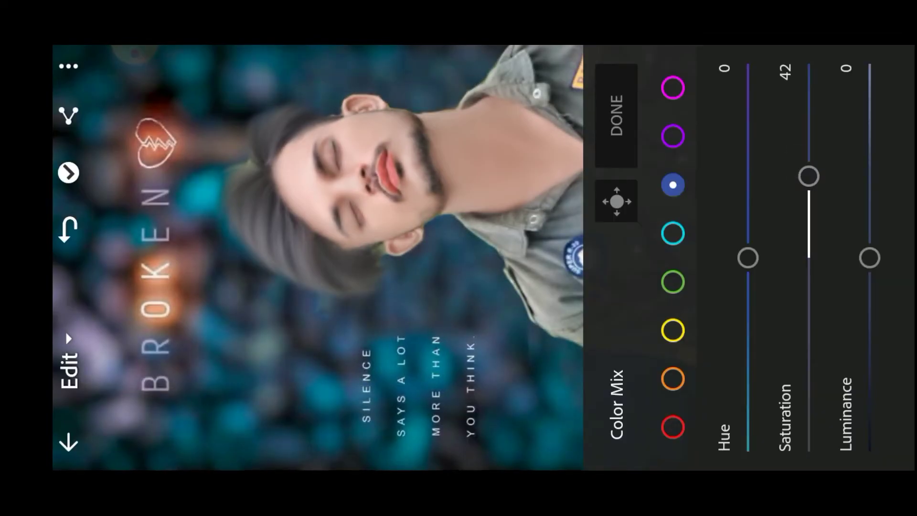
pyautogui.click(673, 330)
pyautogui.moveTo(809, 258); pyautogui.dragTo(809, 209)
pyautogui.click(673, 88)
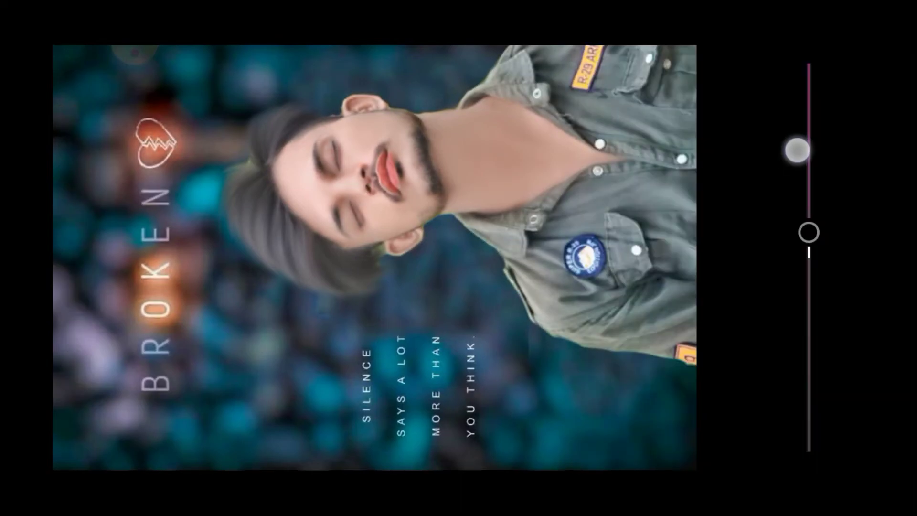
pyautogui.click(673, 426)
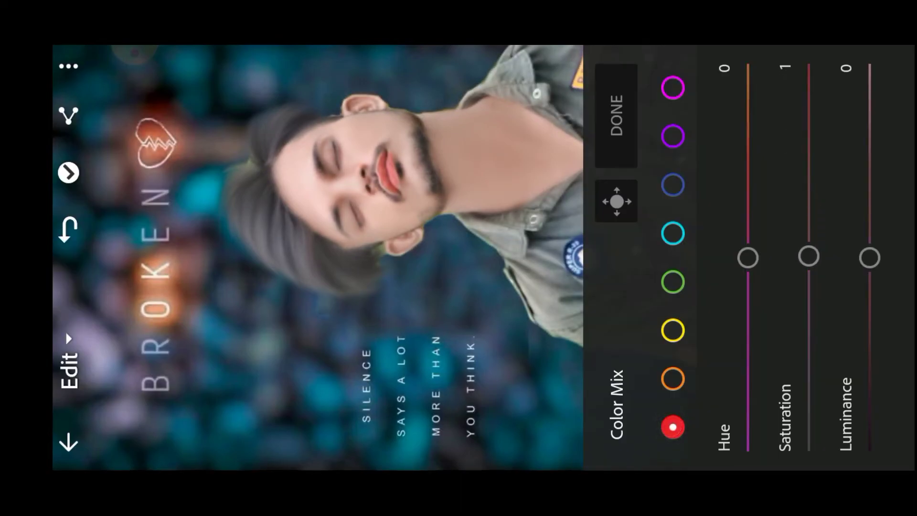
pyautogui.moveTo(809, 258); pyautogui.dragTo(809, 242)
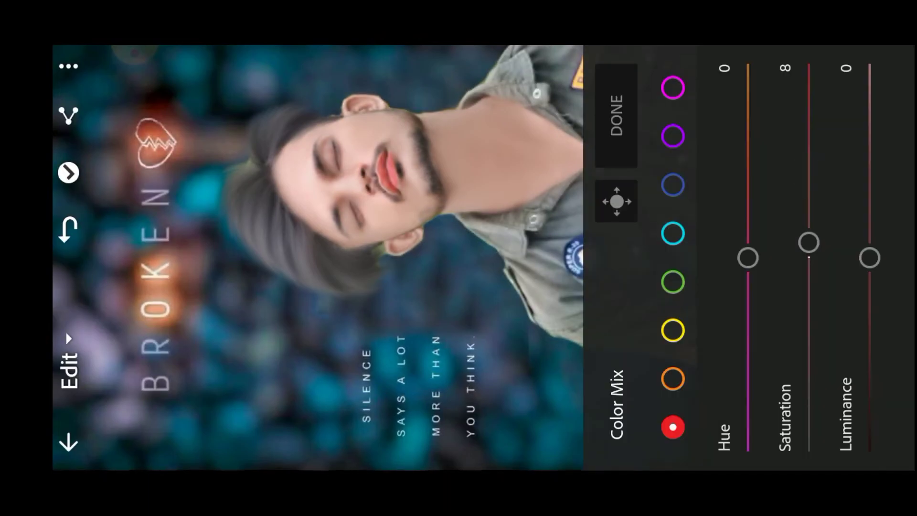
pyautogui.click(616, 115)
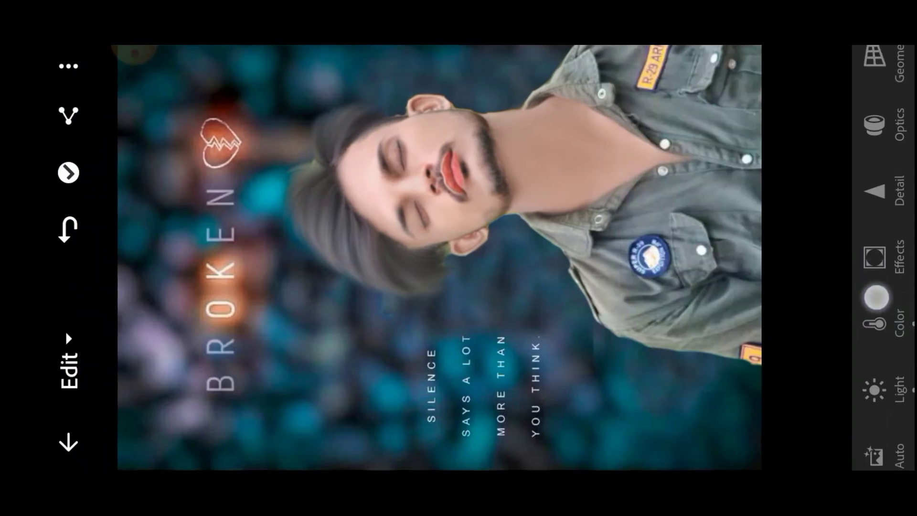
# Increase Clarity to 17 in Effects.
pyautogui.click(875, 280)
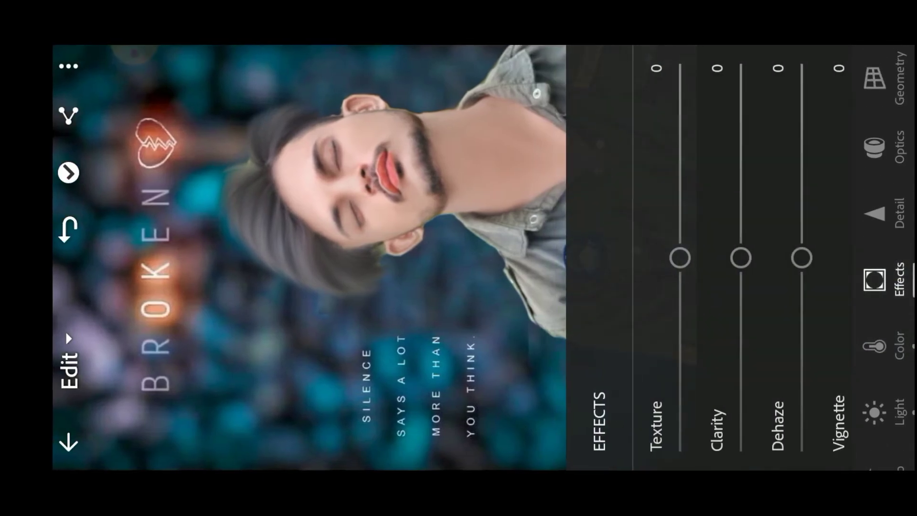
pyautogui.moveTo(729, 188); pyautogui.dragTo(734, 152)
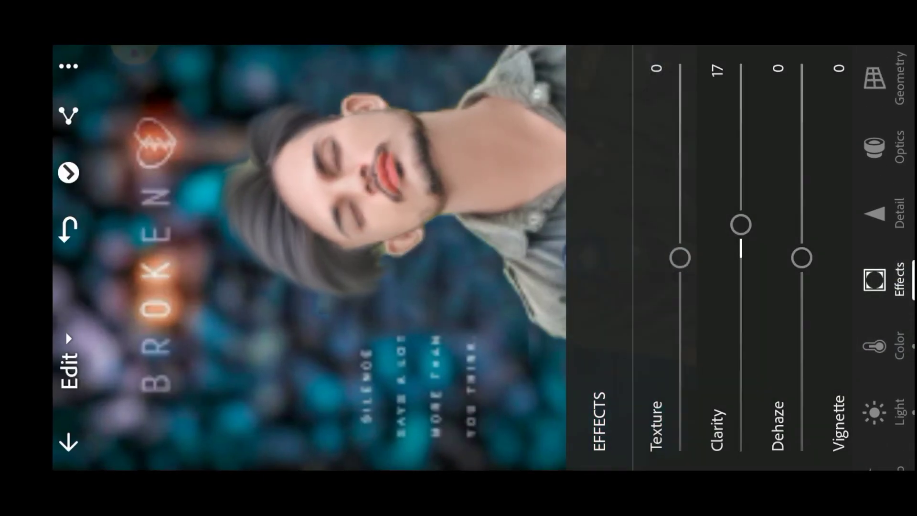
pyautogui.click(735, 133)
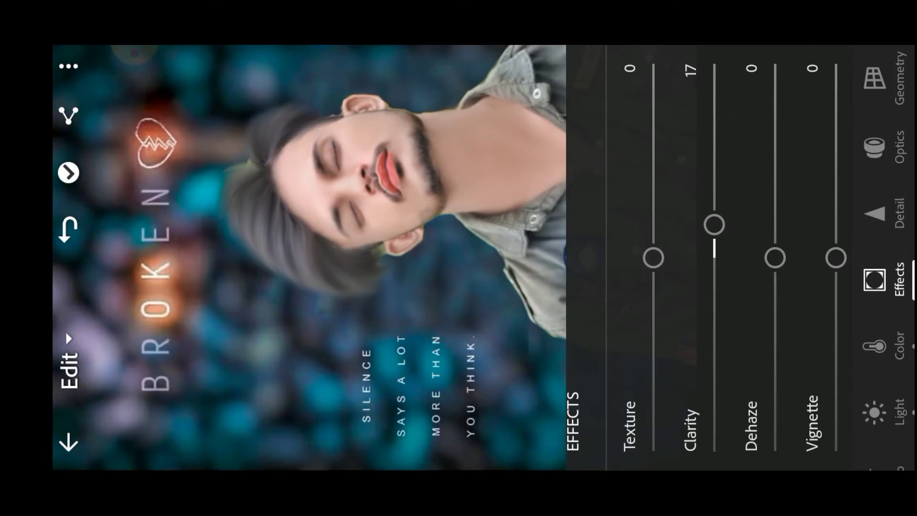
# Set Detail to Sharpening 25, Detail 38 and Noise Reduction 13.
pyautogui.click(862, 204)
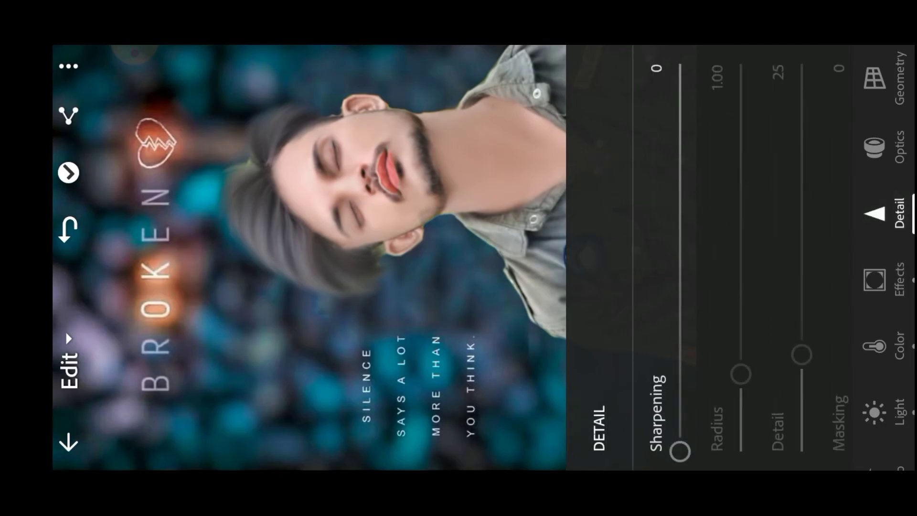
pyautogui.moveTo(674, 325); pyautogui.dragTo(685, 281)
pyautogui.moveTo(718, 243); pyautogui.dragTo(629, 243)
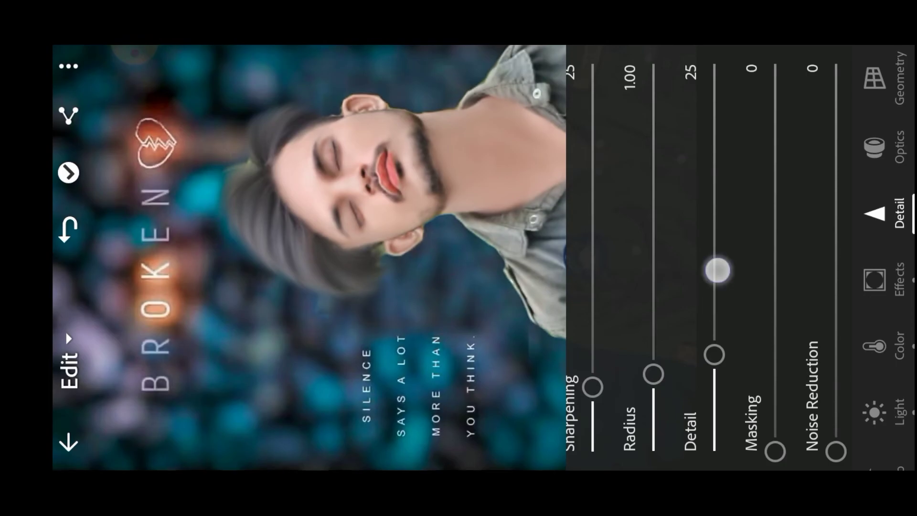
pyautogui.moveTo(716, 268); pyautogui.dragTo(704, 213)
pyautogui.click(772, 278)
pyautogui.moveTo(771, 279); pyautogui.dragTo(771, 228)
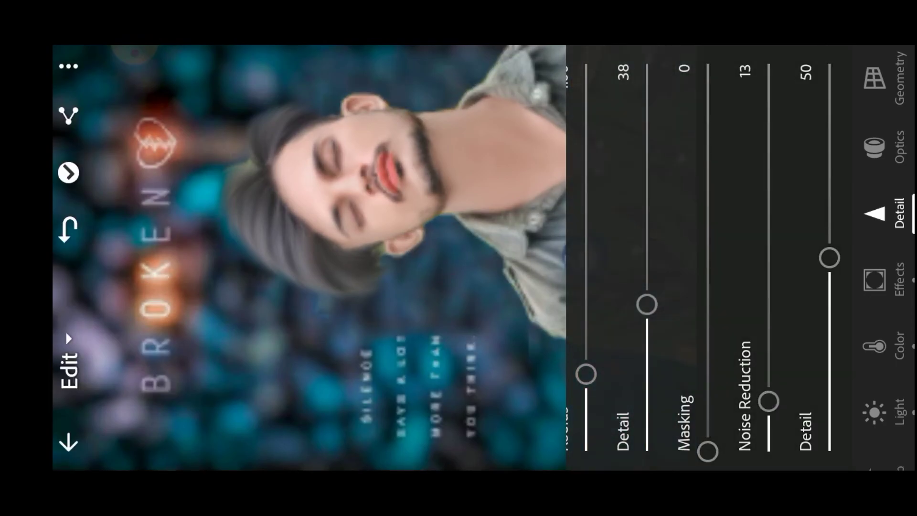
pyautogui.click(875, 214)
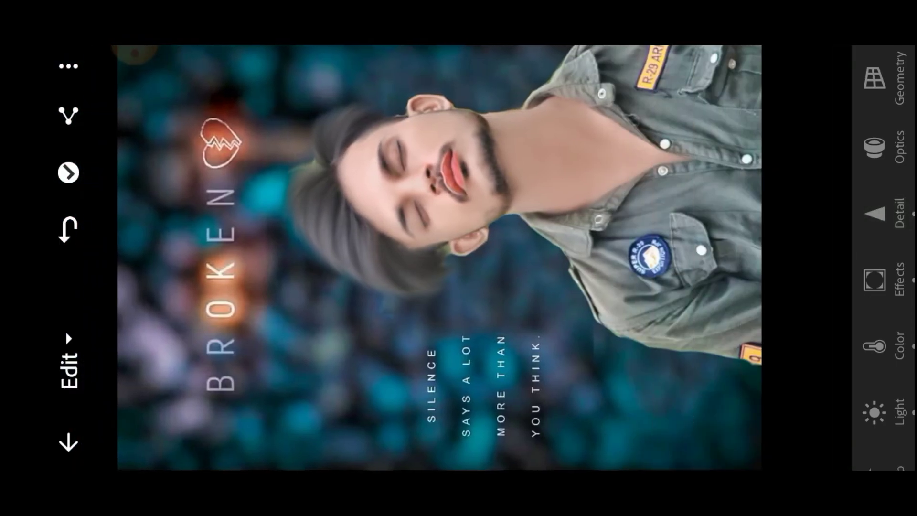
pyautogui.moveTo(855, 183); pyautogui.dragTo(873, 168)
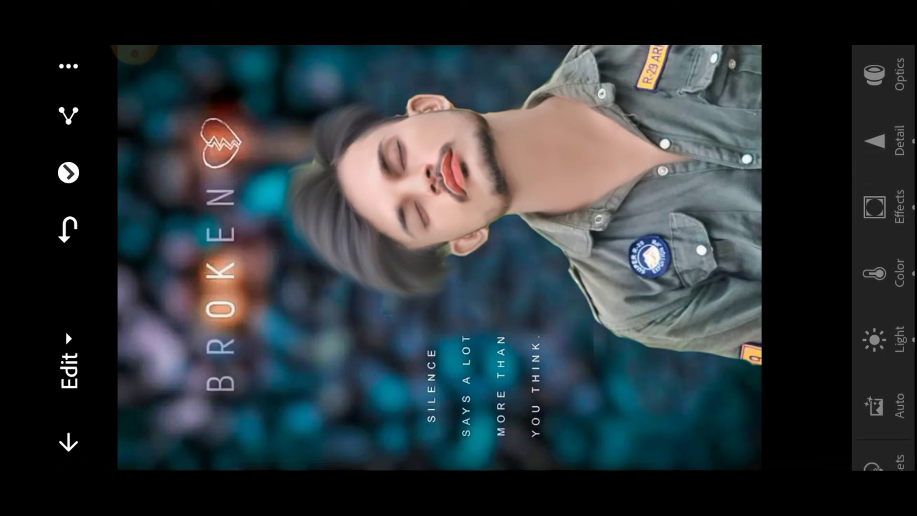
# Grade the shadows violet-blue at Hue 263, Saturation 13 in Color Grading.
pyautogui.click(879, 273)
pyautogui.click(599, 210)
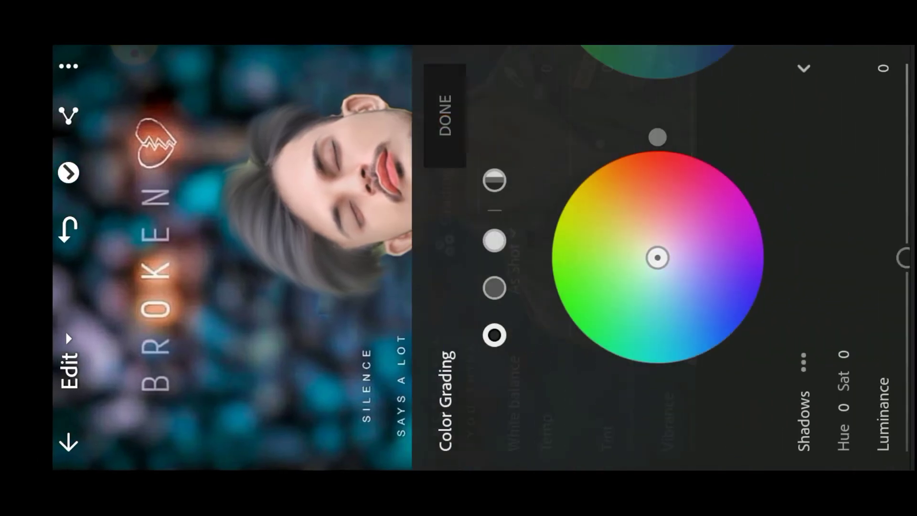
pyautogui.moveTo(645, 256)
pyautogui.mouseDown()
pyautogui.moveTo(659, 245)
pyautogui.moveTo(642, 249)
pyautogui.moveTo(660, 260)
pyautogui.mouseUp()
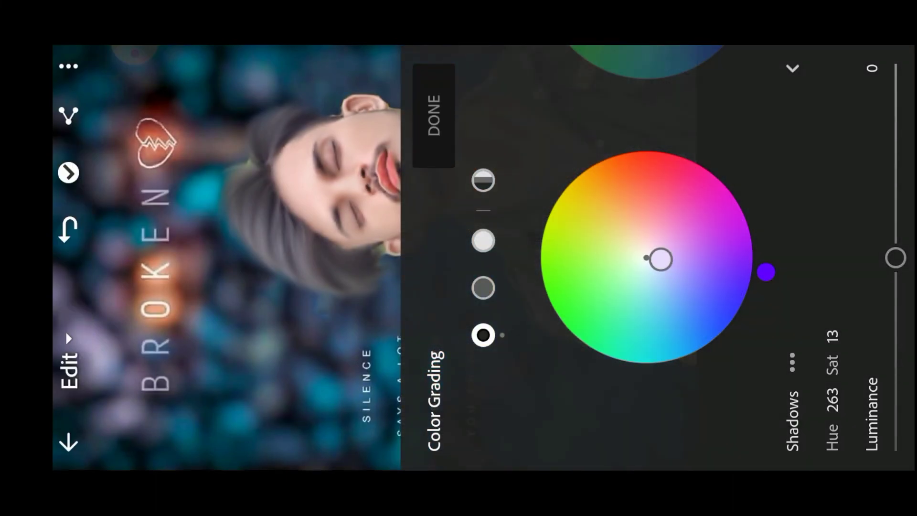
pyautogui.click(434, 115)
pyautogui.click(875, 273)
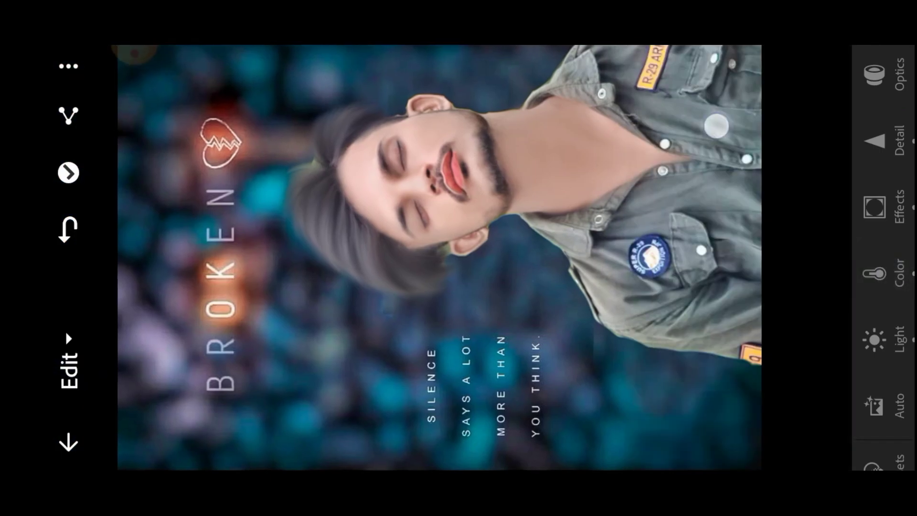
# Compare the edit with the original, then export the poster with Save to Device.
pyautogui.click(439, 258)
pyautogui.click(440, 257)
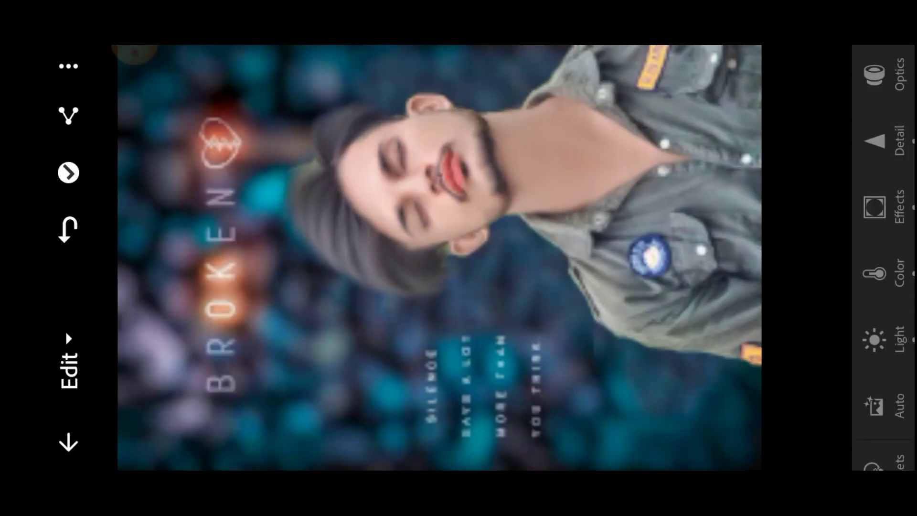
pyautogui.click(440, 258)
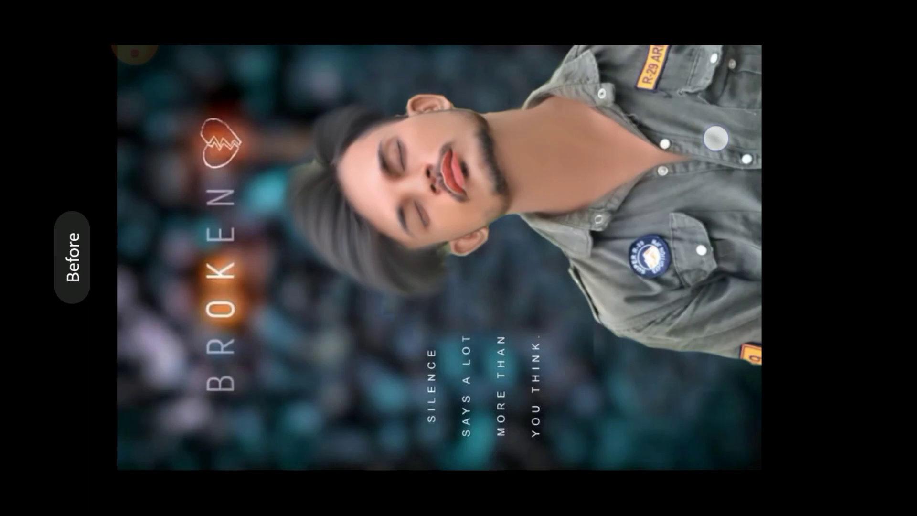
pyautogui.click(68, 116)
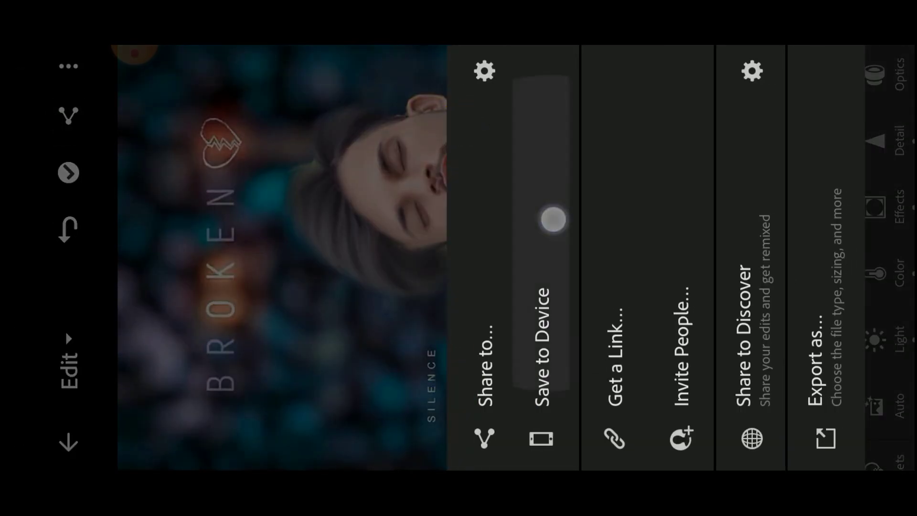
pyautogui.click(553, 219)
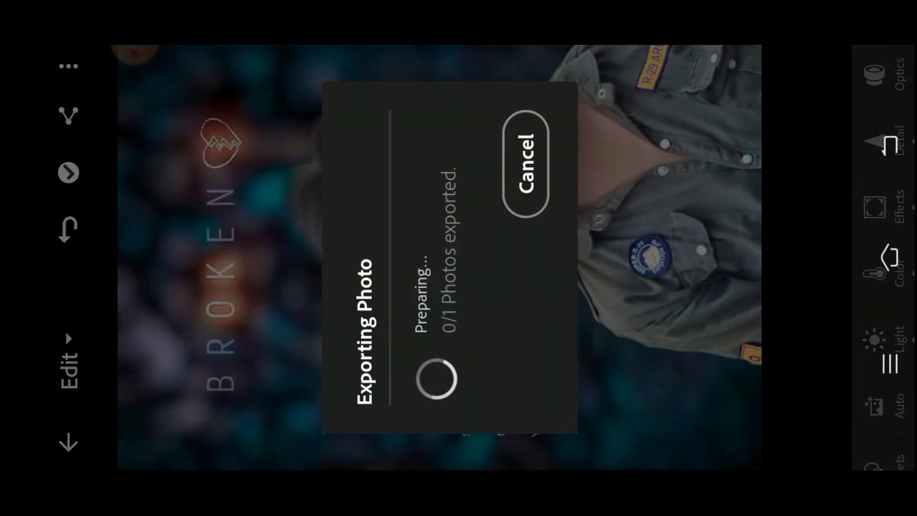